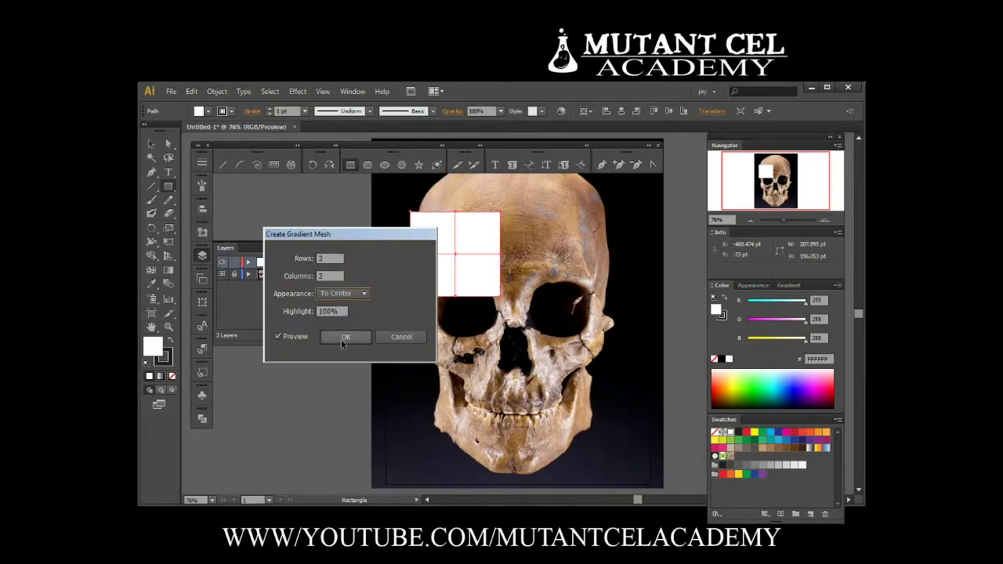
Create the 2×2 gradient mesh, move it onto the forehead and pull its top up over the cranium.
{"action": "left_click", "coordinate": [345, 336]}
{"action": "key", "text": "a"}
{"action": "scroll", "coordinate": [352, 342], "scroll_direction": "up", "scroll_amount": 2}
{"action": "left_click_drag", "start_coordinate": [465, 319], "coordinate": [524, 278]}
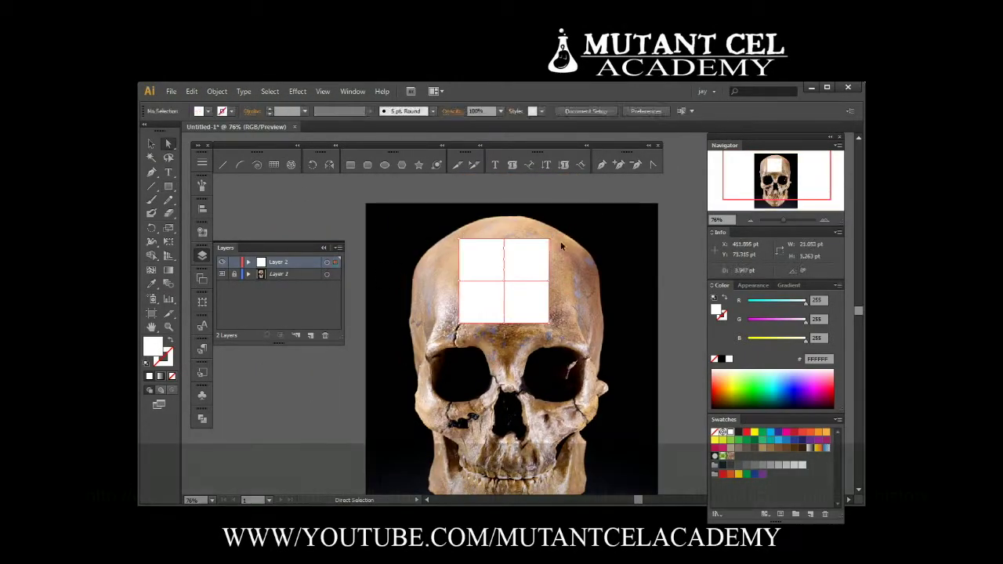
{"action": "left_click_drag", "start_coordinate": [550, 233], "coordinate": [576, 243]}
{"action": "mouse_move", "coordinate": [505, 234]}
{"action": "left_mouse_down"}
{"action": "mouse_move", "coordinate": [506, 218]}
{"action": "mouse_move", "coordinate": [433, 250]}
{"action": "mouse_move", "coordinate": [413, 280]}
{"action": "left_mouse_up"}
Stretch the mesh's sides and bottom to the cheekbones, jaw and nose, viewed in Outline mode.
{"action": "left_click_drag", "start_coordinate": [547, 279], "coordinate": [600, 281]}
{"action": "left_click_drag", "start_coordinate": [548, 324], "coordinate": [593, 391]}
{"action": "left_click_drag", "start_coordinate": [461, 325], "coordinate": [429, 415]}
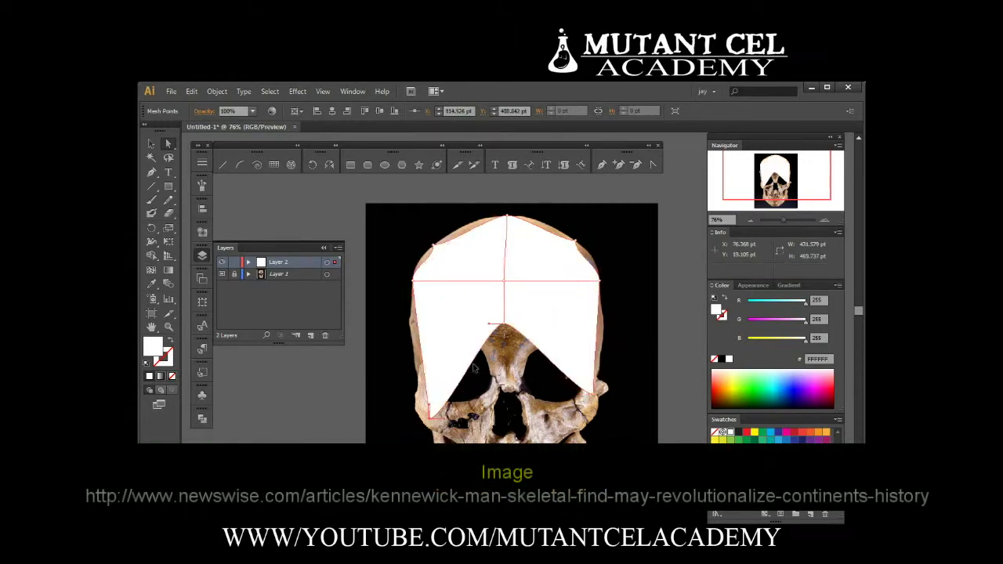
{"action": "left_click_drag", "start_coordinate": [506, 323], "coordinate": [500, 409]}
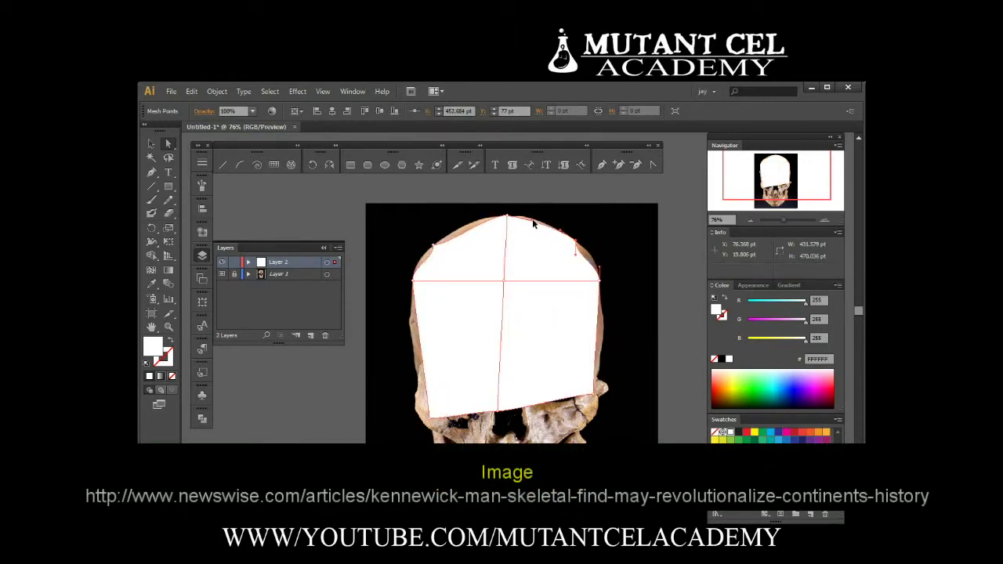
{"action": "key", "text": "ctrl+y"}
{"action": "left_click", "coordinate": [591, 257]}
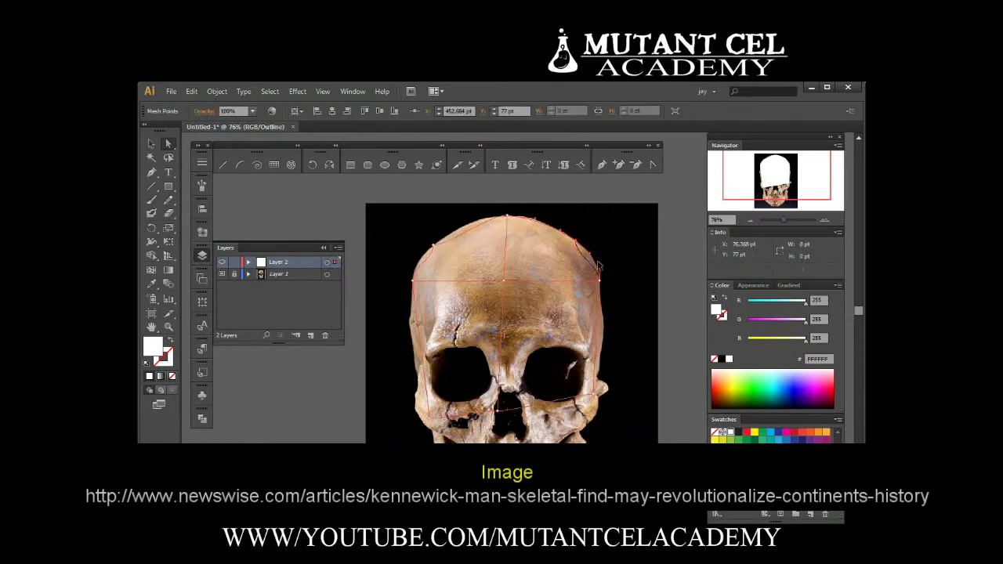
Curve the mesh's right edge along the skull contour and adjust the top-left point's handles.
{"action": "left_click", "coordinate": [603, 317]}
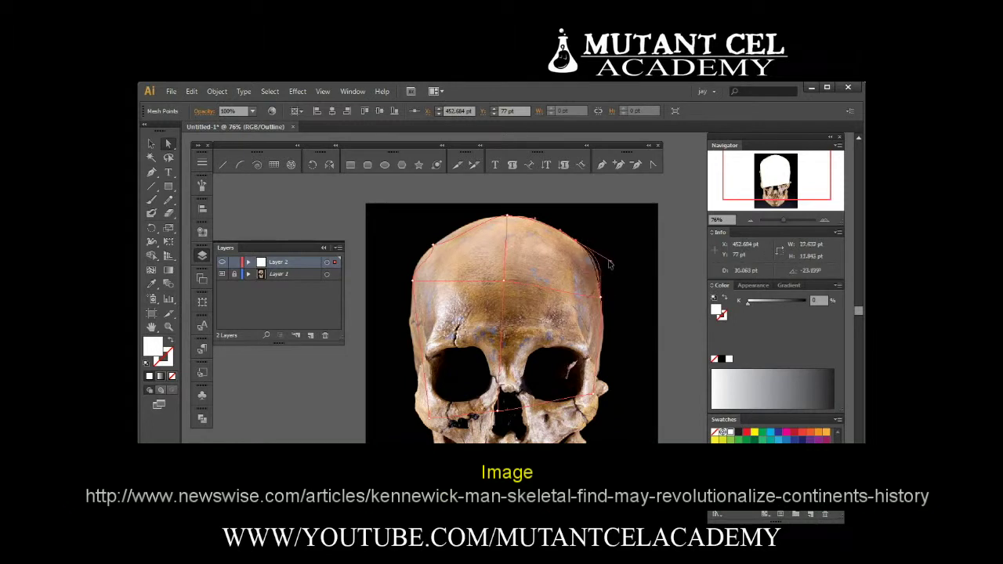
{"action": "left_click_drag", "start_coordinate": [602, 304], "coordinate": [601, 359]}
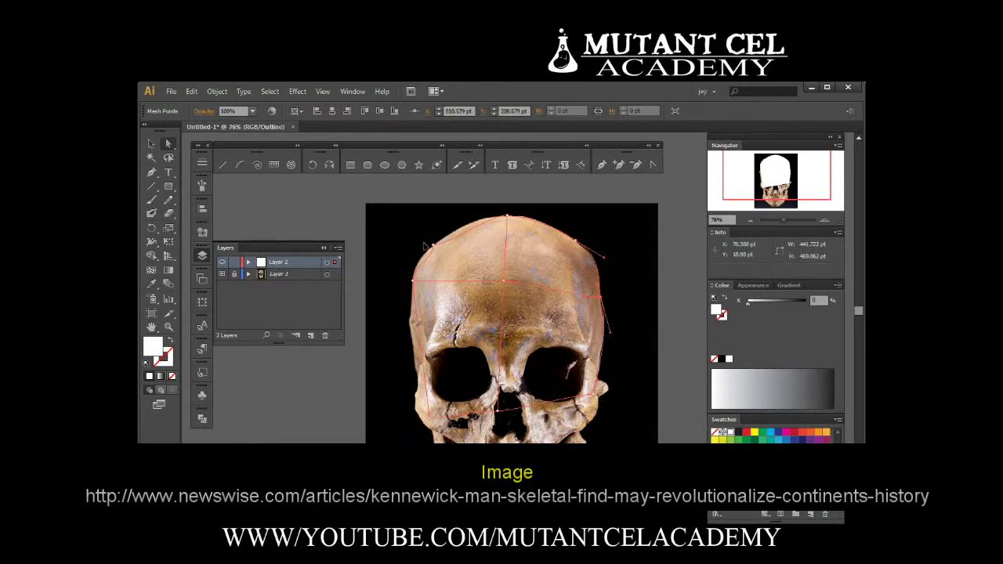
{"action": "key", "text": "shift+c"}
{"action": "left_click_drag", "start_coordinate": [432, 246], "coordinate": [424, 262]}
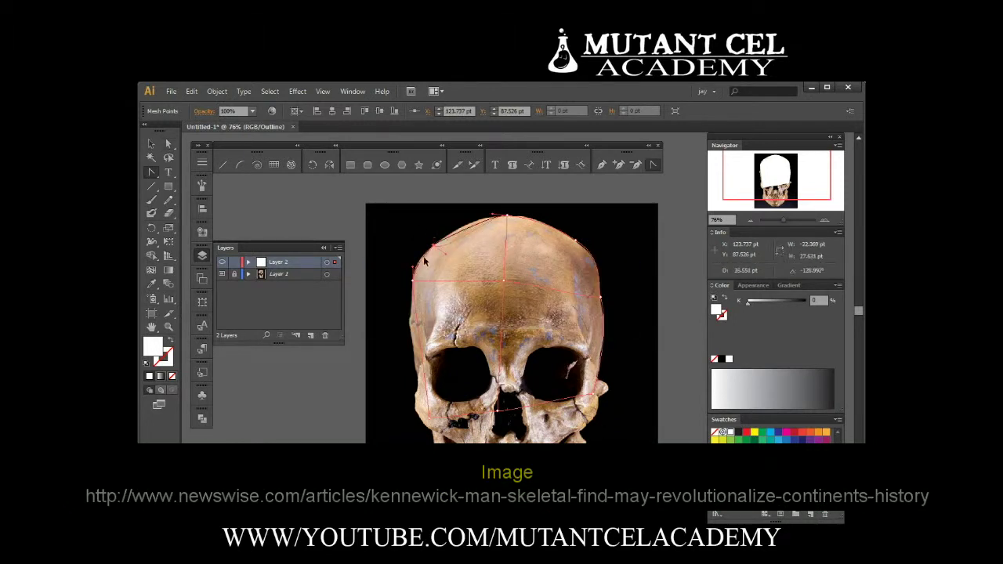
Bend the mesh's left edge to the skull and lower the centre point onto the brow ridge.
{"action": "key", "text": "a"}
{"action": "left_click", "coordinate": [534, 226]}
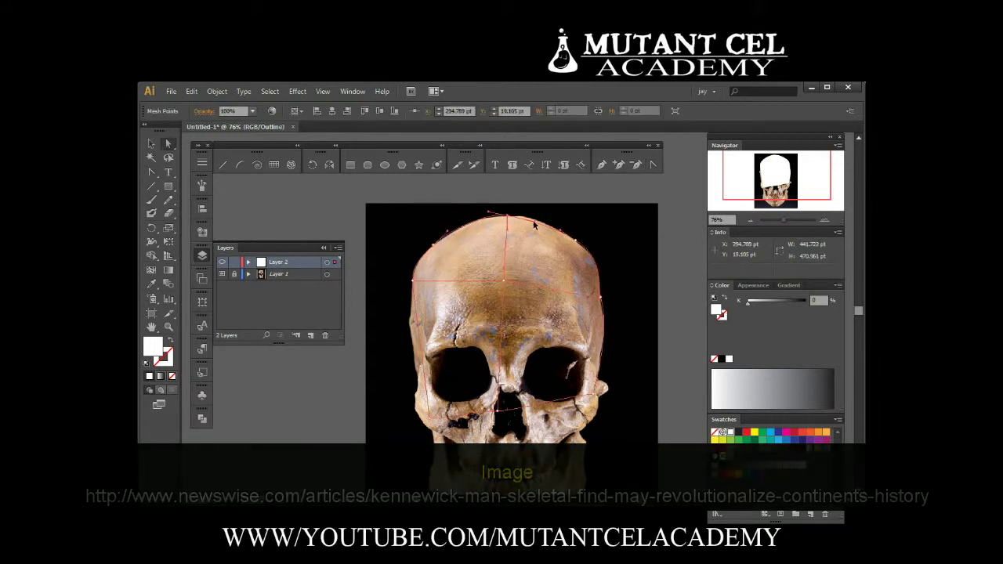
{"action": "left_click_drag", "start_coordinate": [413, 280], "coordinate": [416, 291]}
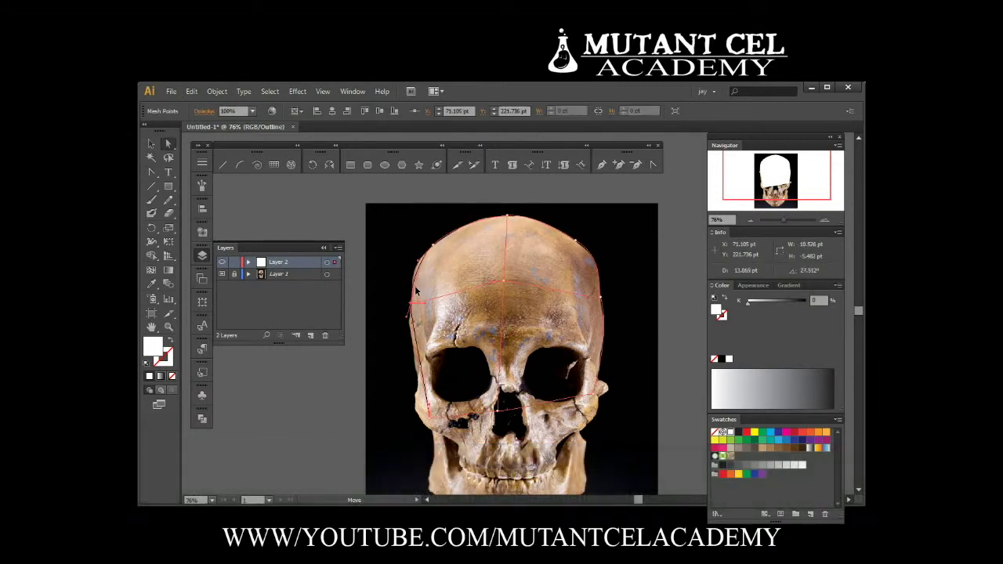
{"action": "left_click_drag", "start_coordinate": [414, 301], "coordinate": [406, 272]}
{"action": "left_click", "coordinate": [402, 336]}
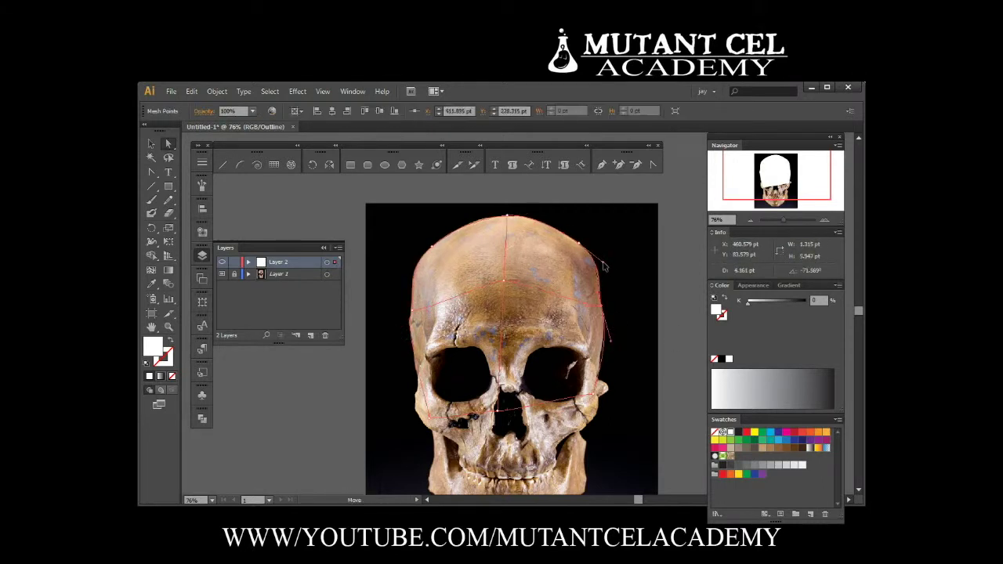
{"action": "left_click_drag", "start_coordinate": [503, 280], "coordinate": [503, 319]}
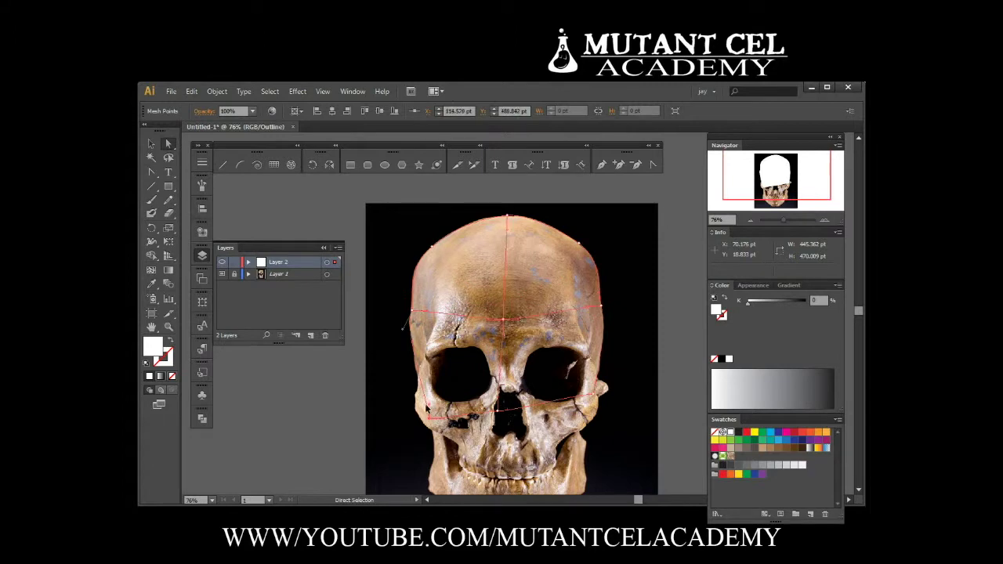
Sample skin and pale tones from the skull photo for the selected mesh points.
{"action": "key", "text": "i"}
{"action": "left_click", "coordinate": [572, 255]}
{"action": "key", "text": "i"}
{"action": "left_click", "coordinate": [589, 400]}
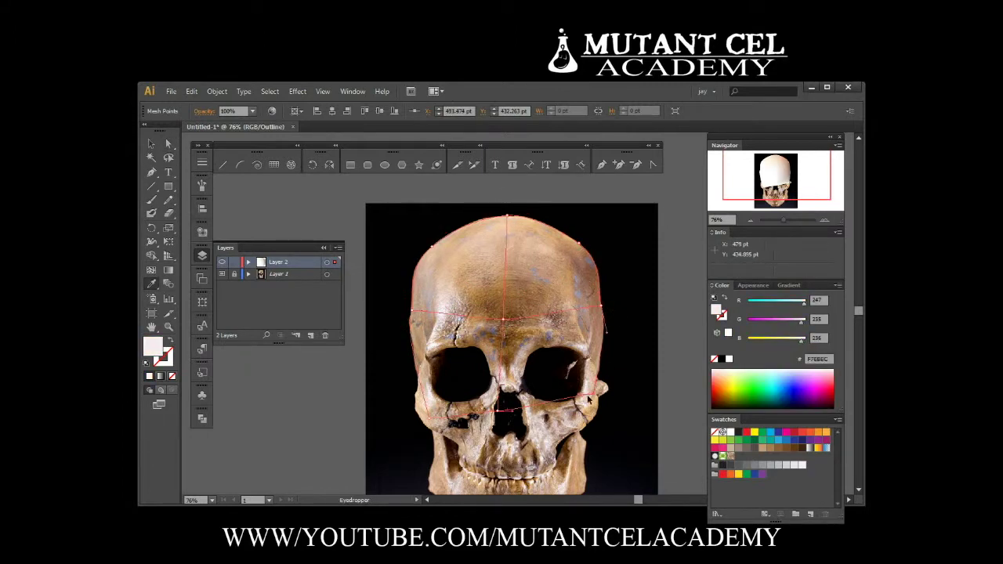
Fill mesh points with sampled skull tones E2C0A5, CB9D6B, DEB483 and 865830.
{"action": "key", "text": "i"}
{"action": "left_click", "coordinate": [416, 357]}
{"action": "key", "text": "ctrl+shift+a"}
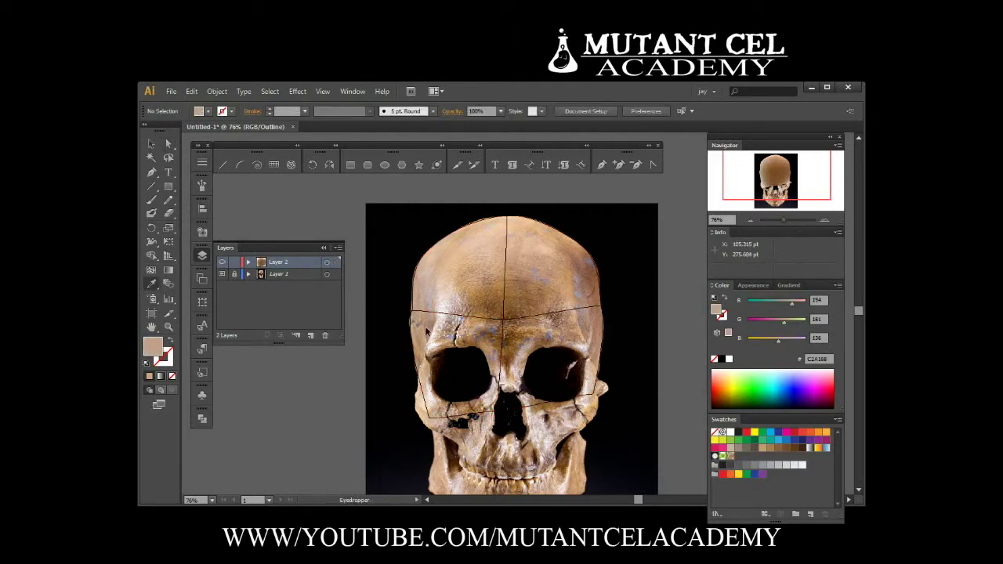
{"action": "left_click", "coordinate": [439, 338], "text": "ctrl"}
{"action": "left_click", "coordinate": [490, 354]}
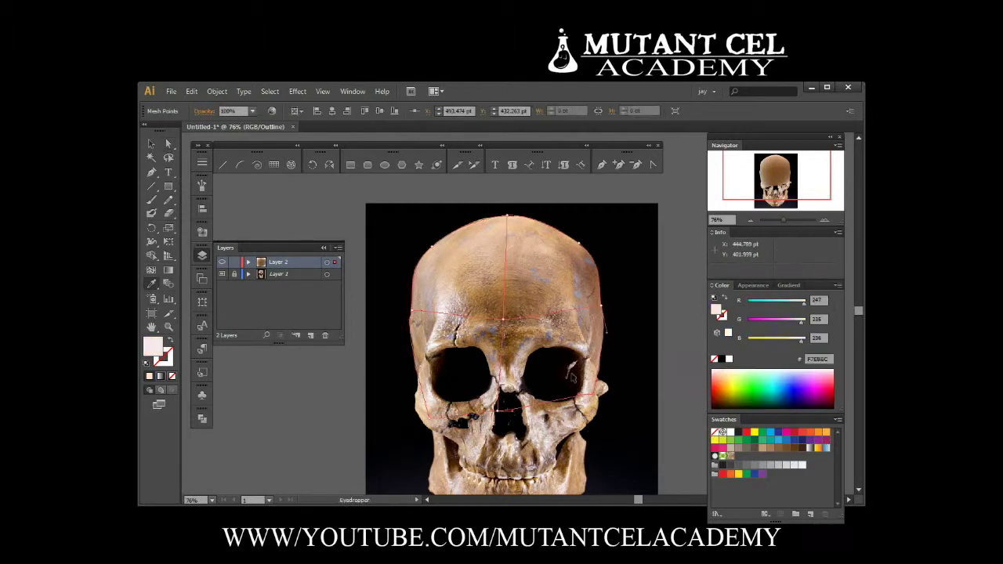
{"action": "left_click", "coordinate": [454, 290]}
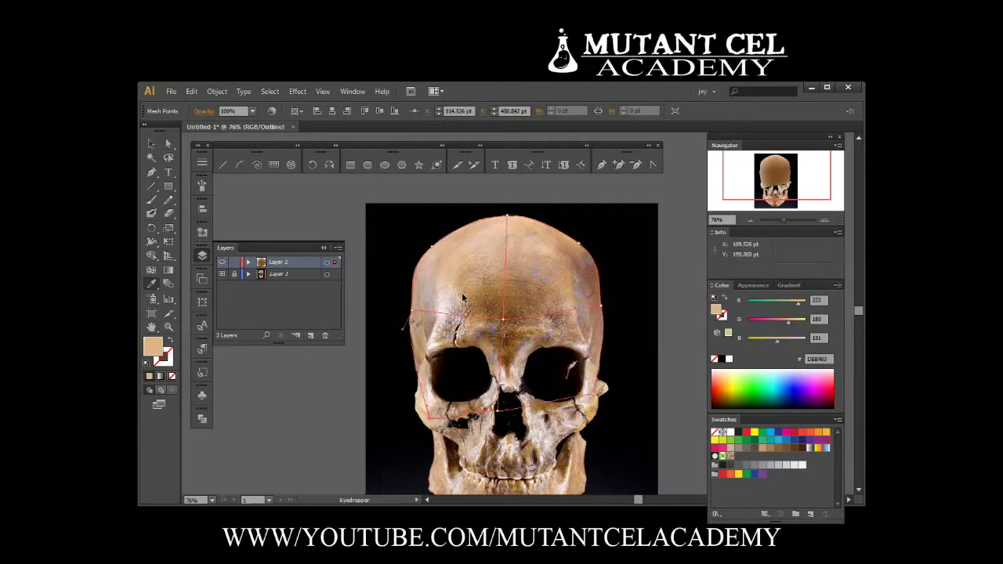
{"action": "left_click", "coordinate": [457, 282]}
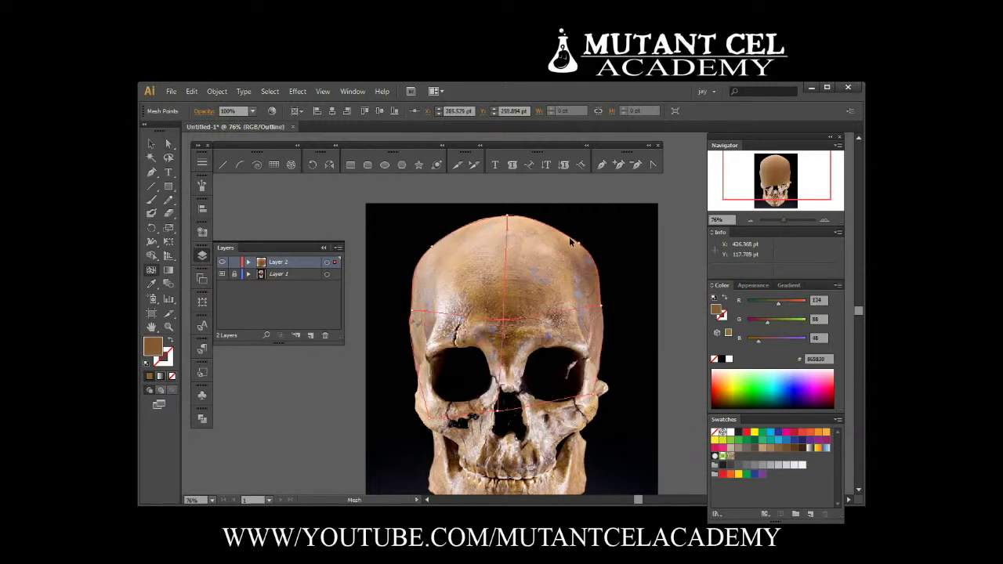
Add a vertical mesh line at the upper left and give its point light tone DBB89D.
{"action": "left_click", "coordinate": [431, 249]}
{"action": "key", "text": "a"}
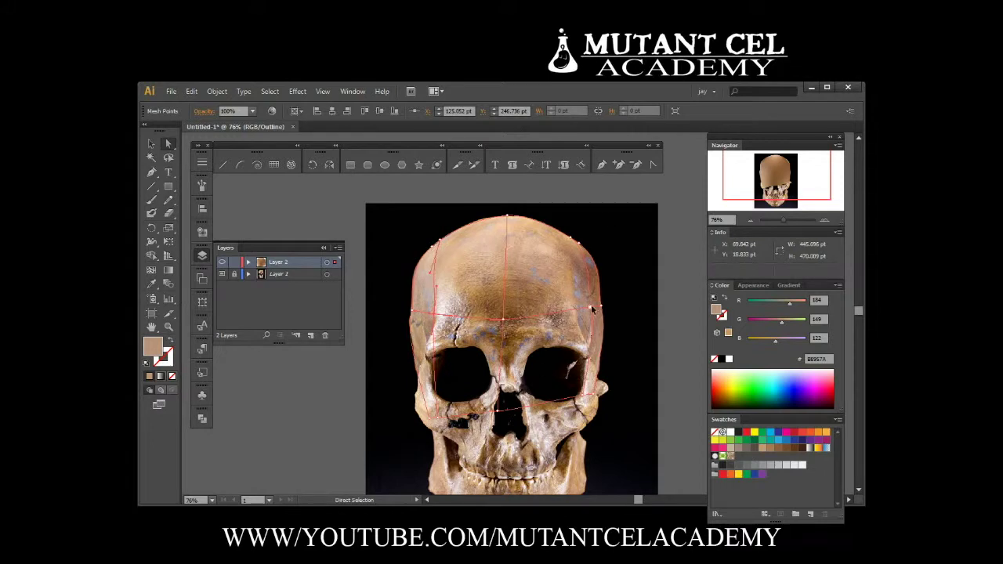
{"action": "left_click", "coordinate": [589, 253]}
{"action": "left_click", "coordinate": [577, 241]}
{"action": "left_click", "coordinate": [480, 314]}
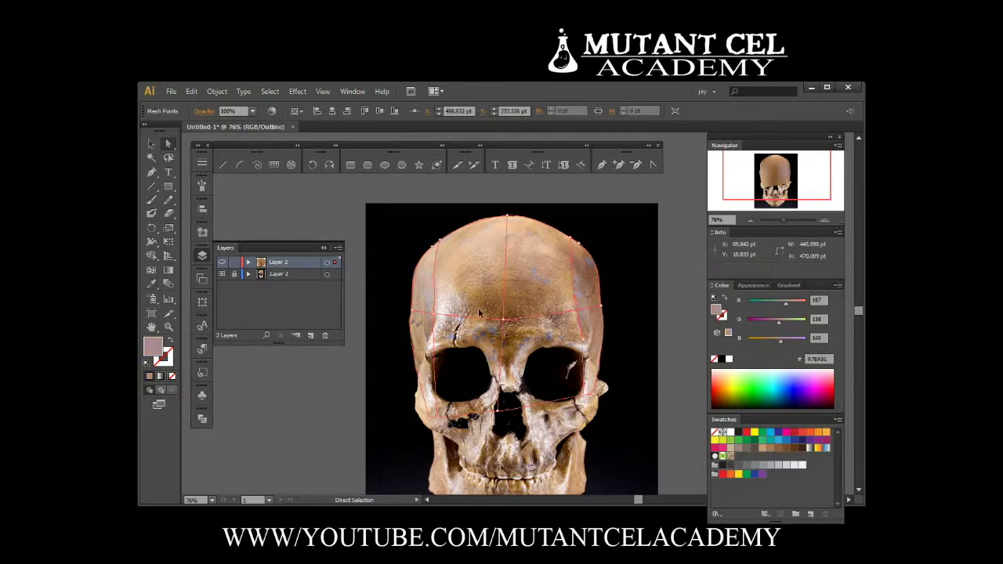
{"action": "left_click", "coordinate": [434, 244]}
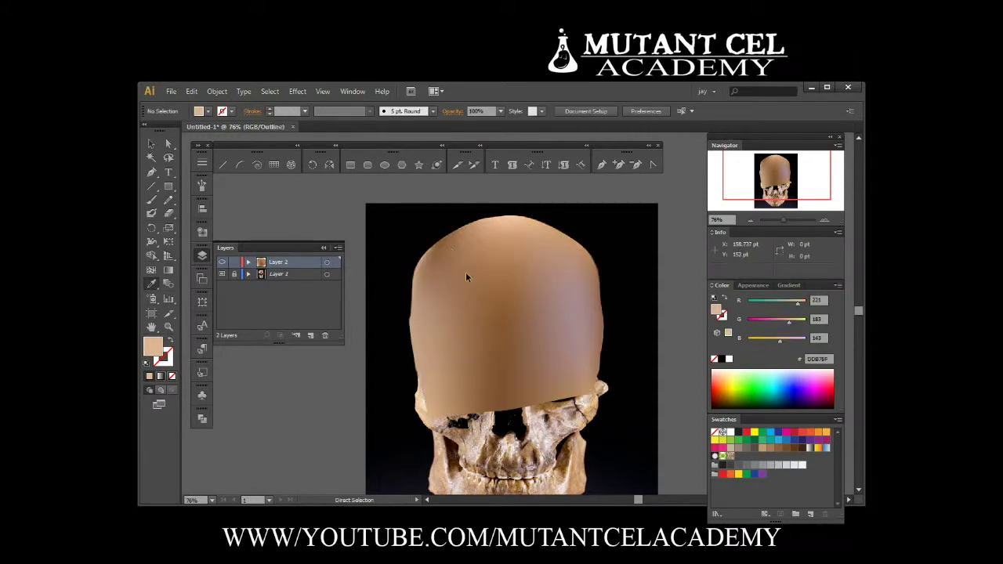
{"action": "left_click", "coordinate": [430, 362]}
Colour a mesh point on the skull top with sampled tone D6B8A1.
{"action": "key", "text": "u"}
{"action": "key", "text": "a"}
{"action": "left_click", "coordinate": [444, 239]}
{"action": "key", "text": "i"}
{"action": "left_click", "coordinate": [445, 247]}
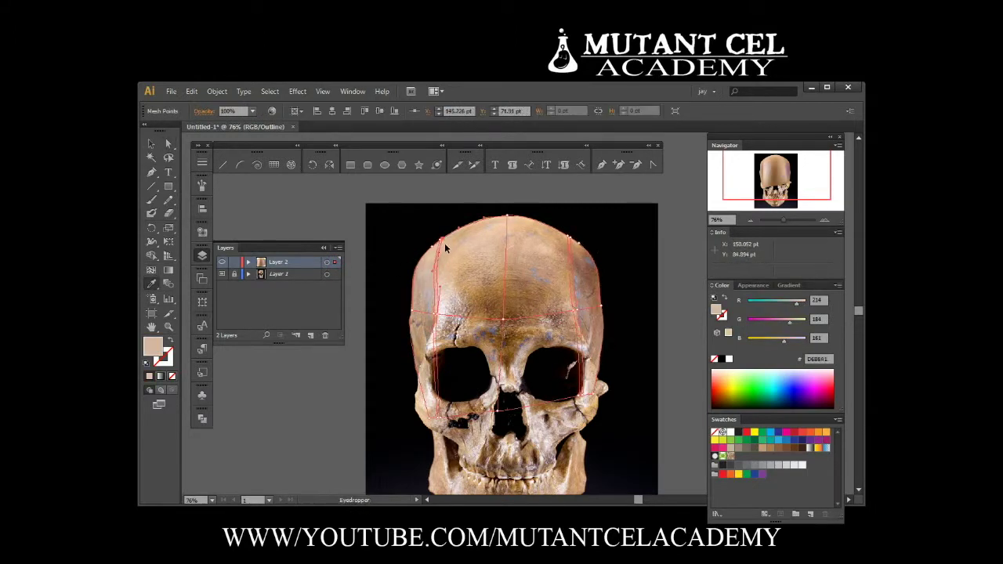
Add a horizontal mesh line across the upper skull and colour its points brown 8B6257 and 865239.
{"action": "key", "text": "a"}
{"action": "left_click", "coordinate": [580, 240]}
{"action": "key", "text": "i"}
{"action": "left_click", "coordinate": [602, 286]}
{"action": "key", "text": "u"}
{"action": "left_click", "coordinate": [586, 277]}
{"action": "key", "text": "i"}
{"action": "left_click", "coordinate": [566, 268]}
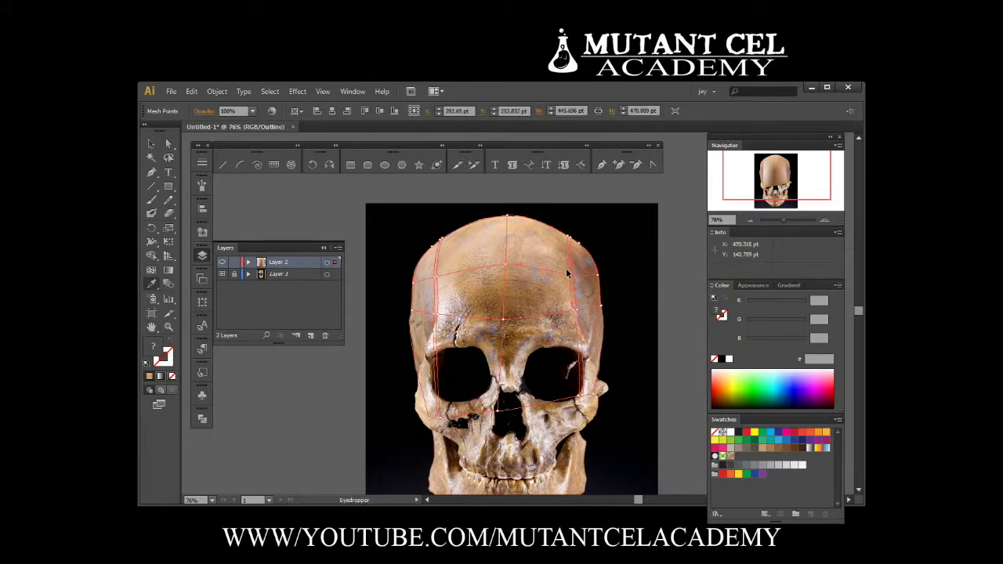
{"action": "left_click", "coordinate": [593, 278]}
Switch between Preview and Outline to check the colours of the central mesh points.
{"action": "key", "text": "ctrl+y"}
{"action": "key", "text": "ctrl+y"}
{"action": "key", "text": "v"}
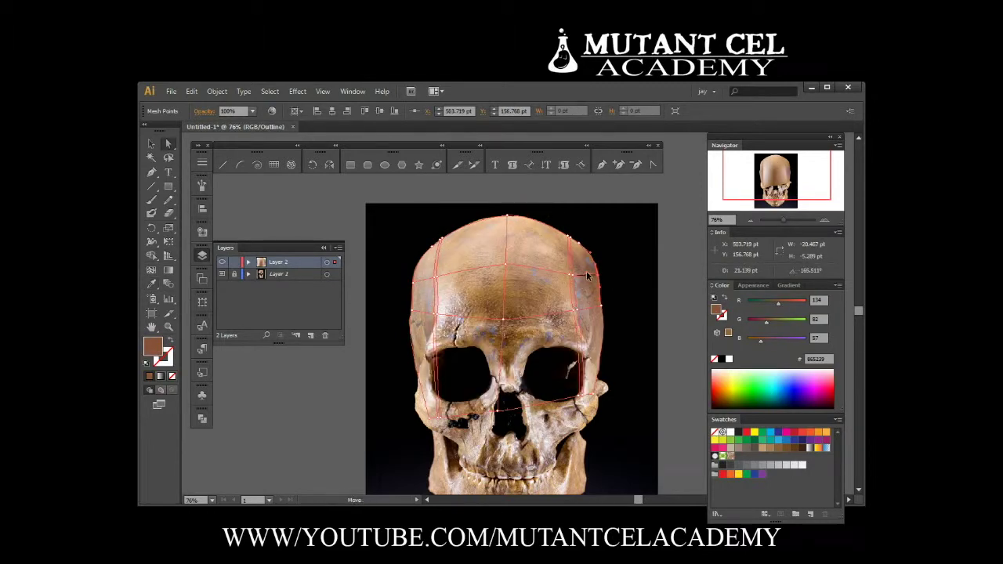
{"action": "key", "text": "ctrl+y"}
{"action": "key", "text": "a"}
{"action": "key", "text": "ctrl+t"}
{"action": "left_click", "coordinate": [591, 308]}
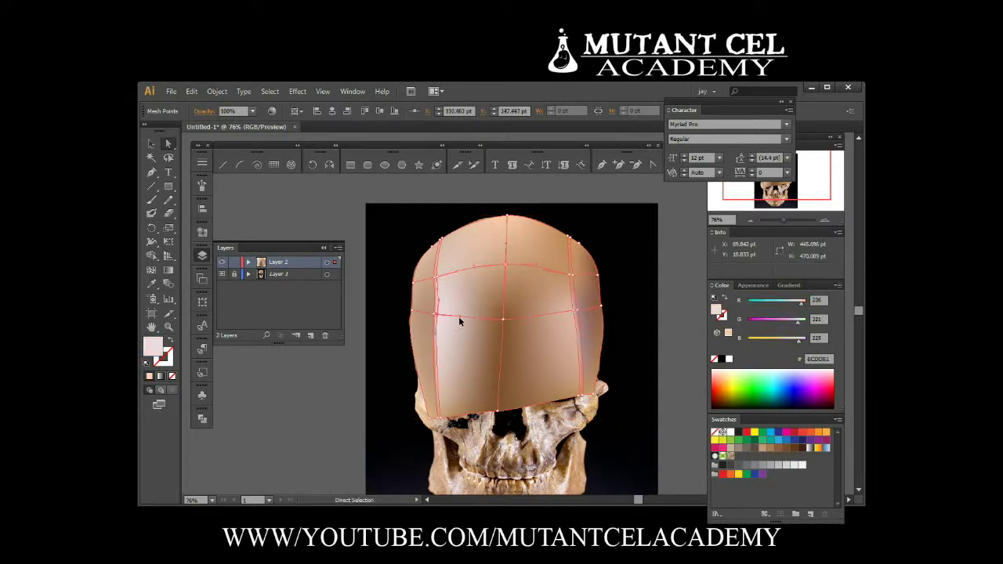
{"action": "left_click", "coordinate": [502, 320]}
{"action": "left_click", "coordinate": [555, 318]}
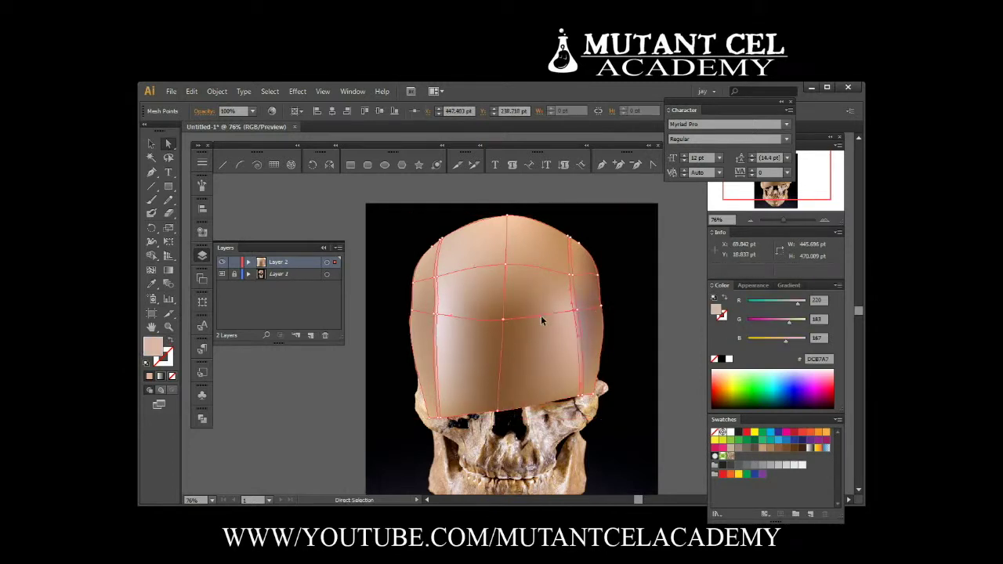
{"action": "key", "text": "ctrl+y"}
Close the character settings and rearrange the Navigator and Layers panels beside the canvas.
{"action": "left_click", "coordinate": [790, 101]}
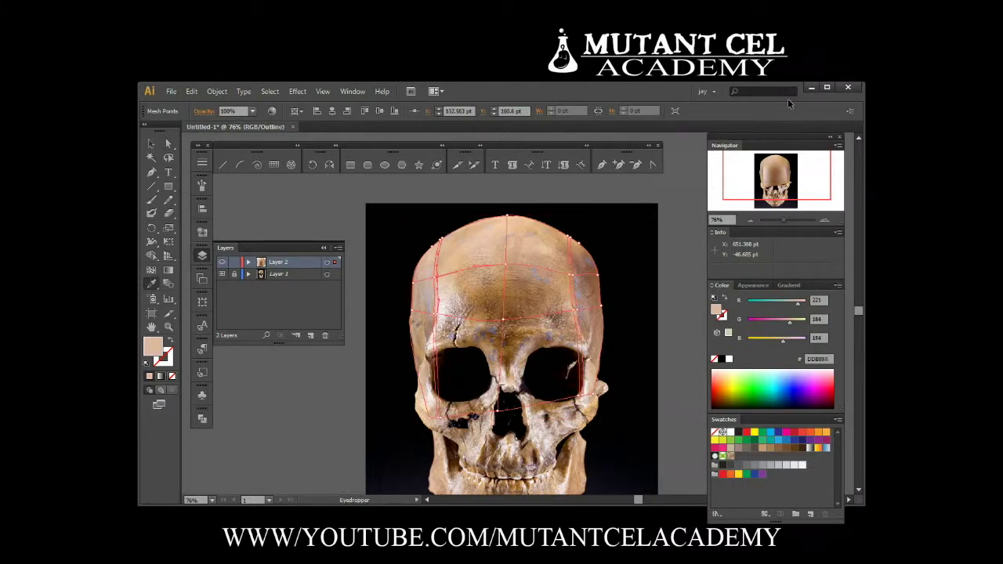
{"action": "left_click_drag", "start_coordinate": [752, 138], "coordinate": [566, 183]}
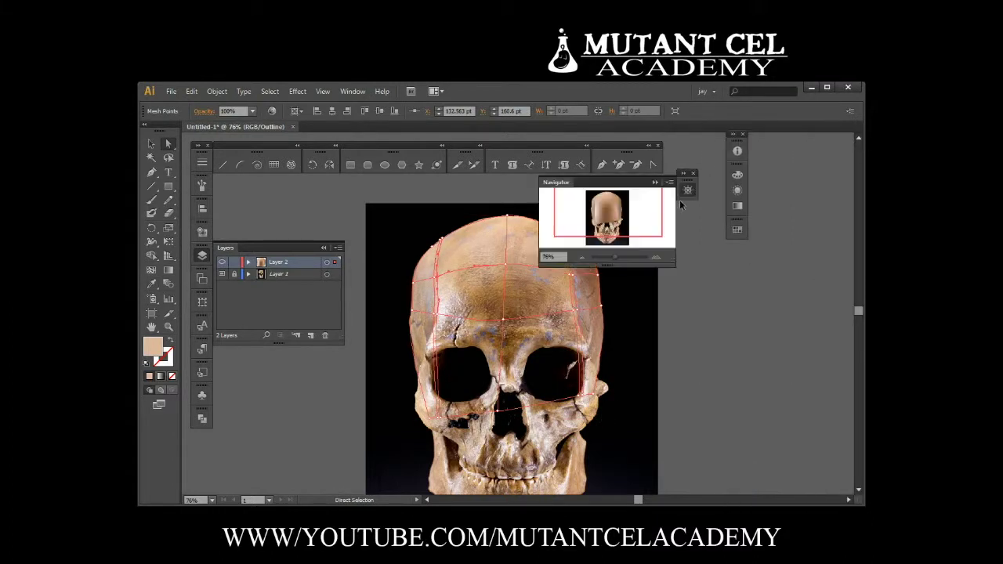
{"action": "left_click_drag", "start_coordinate": [670, 267], "coordinate": [661, 339]}
{"action": "left_click_drag", "start_coordinate": [564, 182], "coordinate": [696, 160]}
{"action": "left_click", "coordinate": [690, 392]}
{"action": "mouse_move", "coordinate": [235, 248]}
{"action": "left_mouse_down"}
{"action": "mouse_move", "coordinate": [243, 385]}
{"action": "mouse_move", "coordinate": [255, 178]}
{"action": "left_mouse_up"}
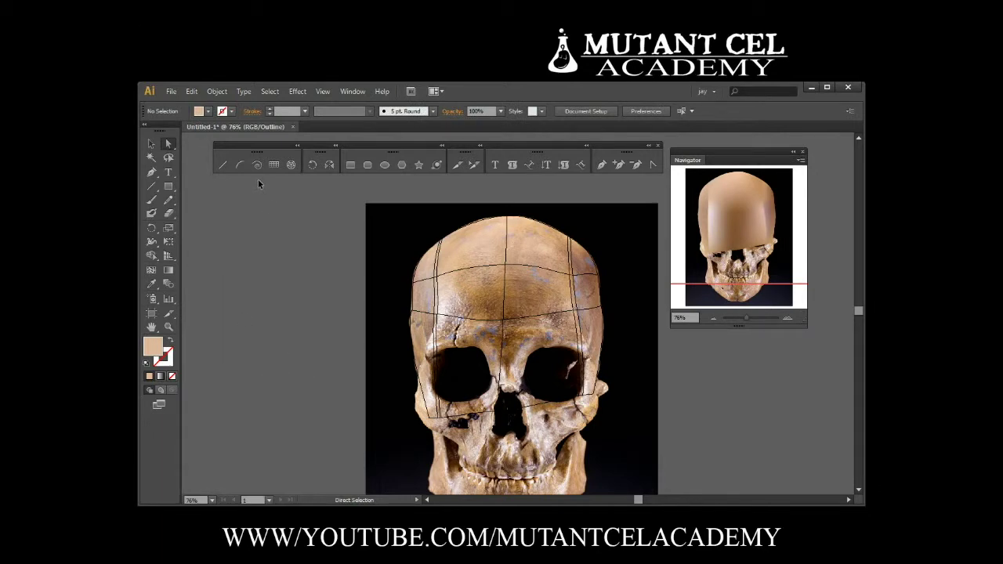
{"action": "left_click_drag", "start_coordinate": [274, 283], "coordinate": [275, 475]}
Select the forehead mesh and lock its layer.
{"action": "left_click", "coordinate": [438, 280]}
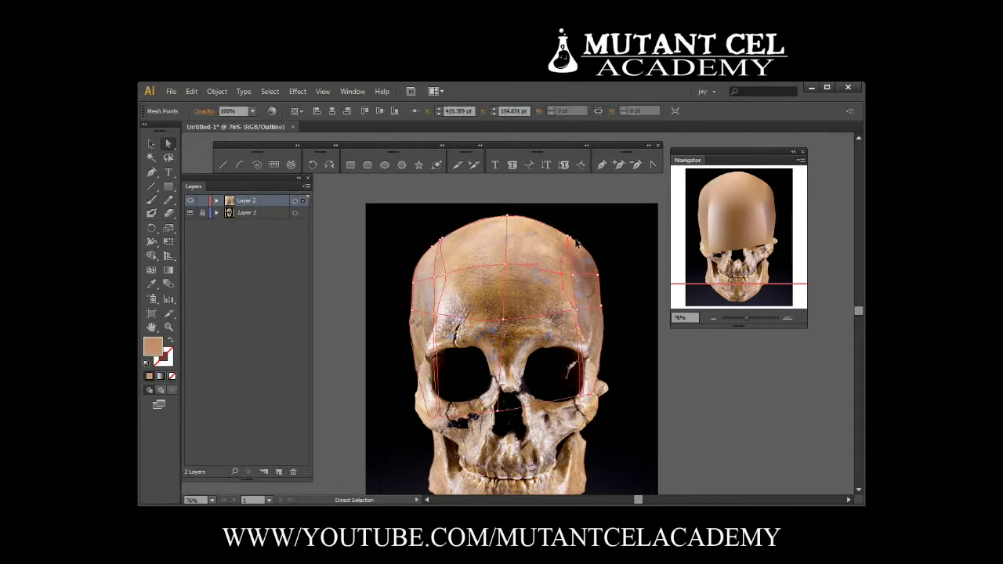
{"action": "left_click", "coordinate": [459, 231]}
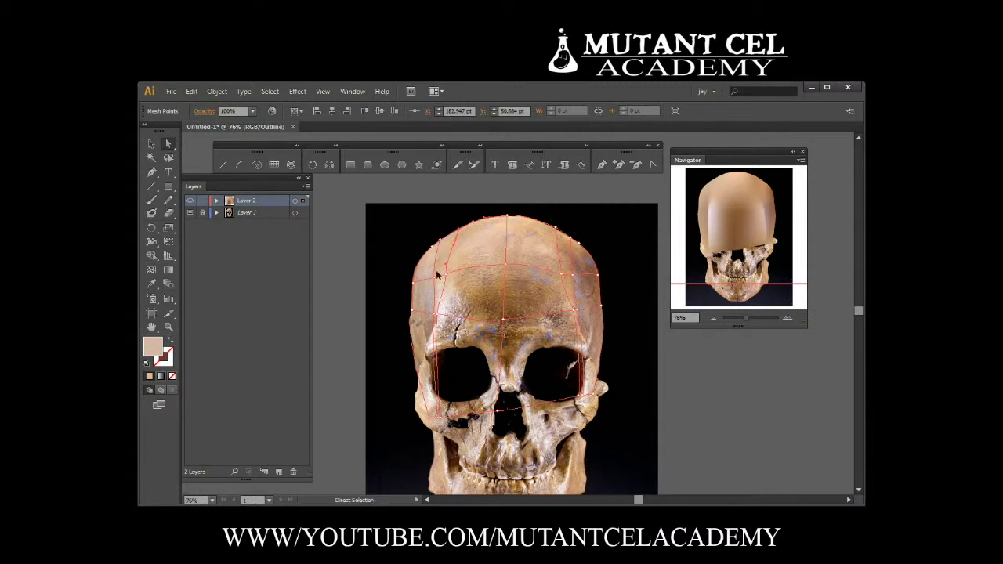
{"action": "left_click", "coordinate": [202, 200]}
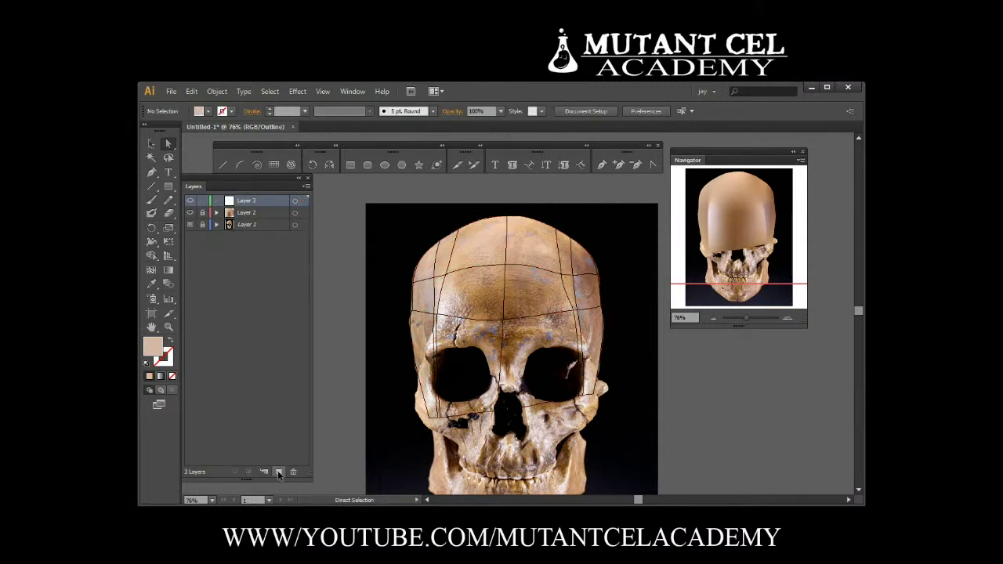
Draw a rectangle left of the skull and move it onto the left eye socket.
{"action": "left_click_drag", "start_coordinate": [344, 294], "coordinate": [413, 365]}
{"action": "key", "text": "v"}
{"action": "left_click", "coordinate": [393, 374]}
{"action": "key", "text": "ctrl+y"}
{"action": "left_click_drag", "start_coordinate": [376, 329], "coordinate": [445, 390]}
{"action": "key", "text": "ctrl+y"}
{"action": "key", "text": "a"}
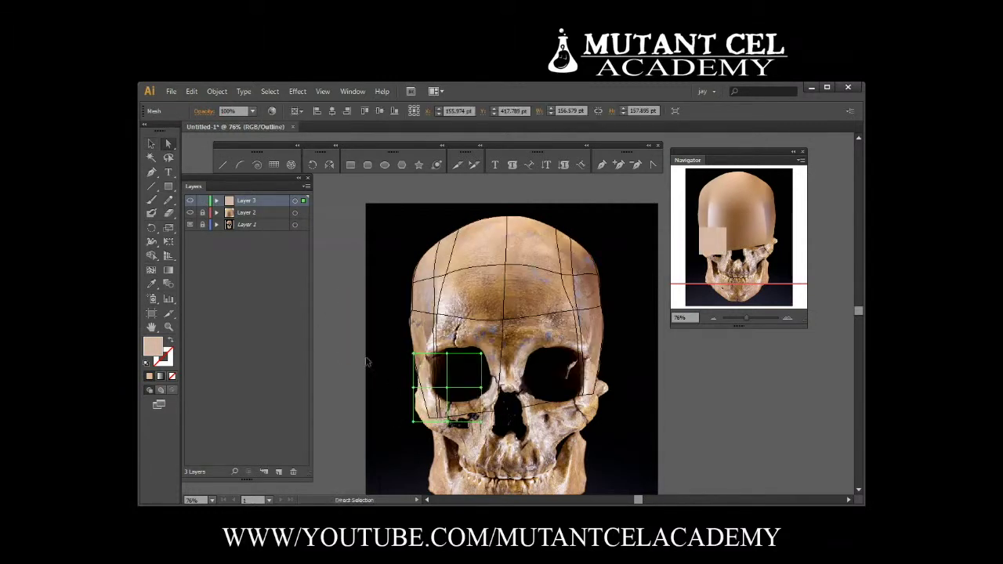
Stretch the patch's top corners up over the socket toward the brow.
{"action": "left_click_drag", "start_coordinate": [482, 355], "coordinate": [504, 329]}
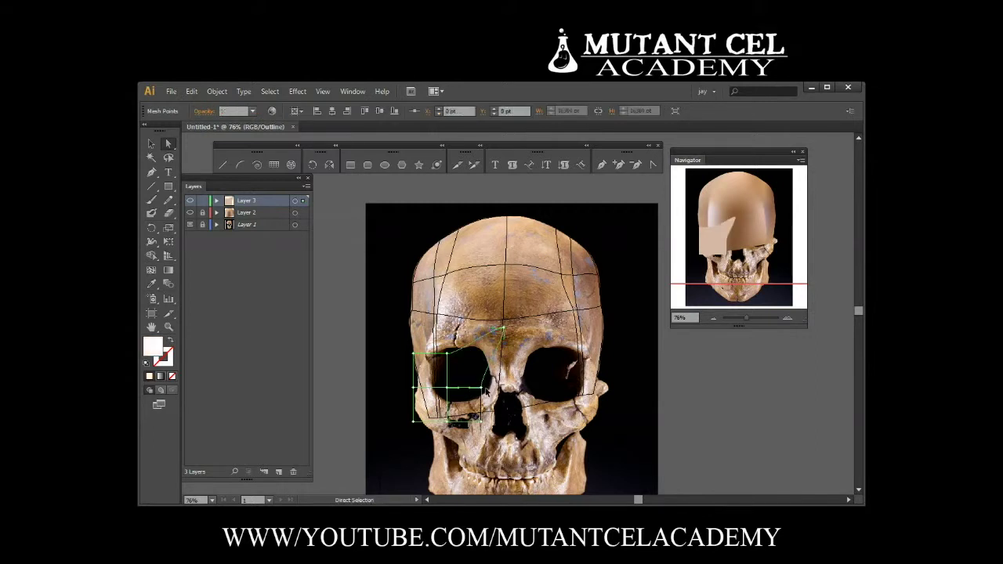
{"action": "left_click_drag", "start_coordinate": [415, 354], "coordinate": [454, 321]}
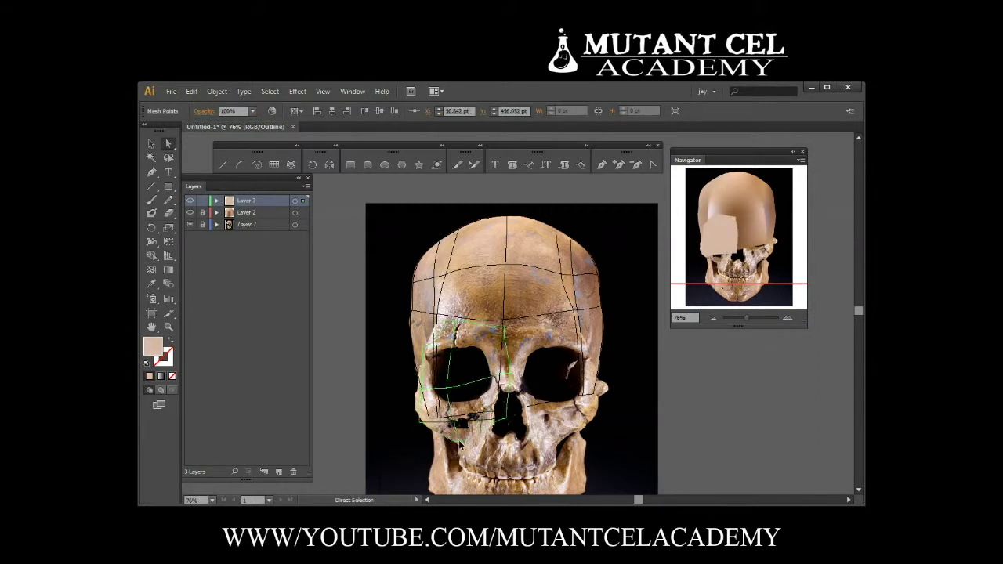
{"action": "scroll", "coordinate": [460, 444], "scroll_direction": "up", "scroll_amount": 3, "text": "alt"}
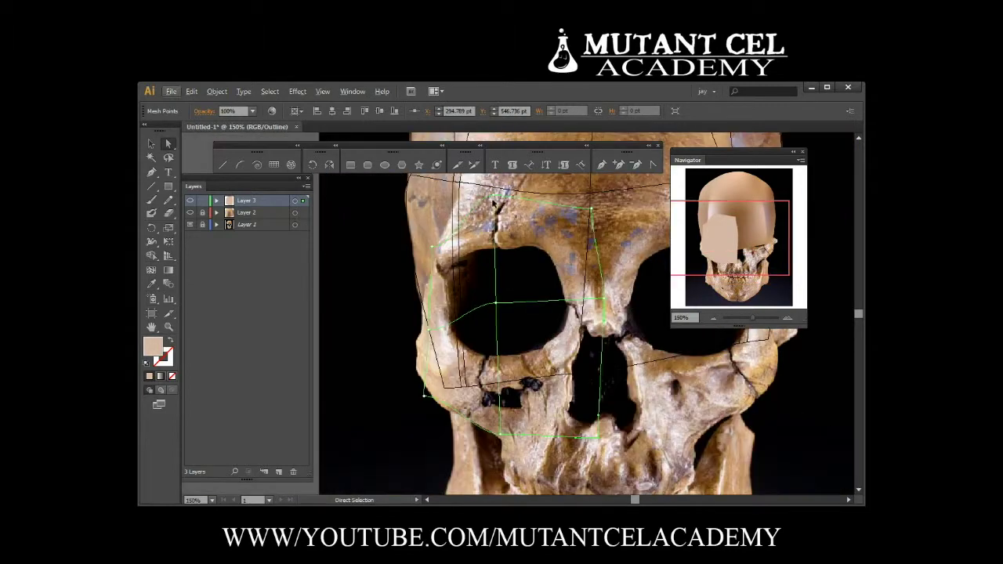
{"action": "left_click", "coordinate": [434, 248]}
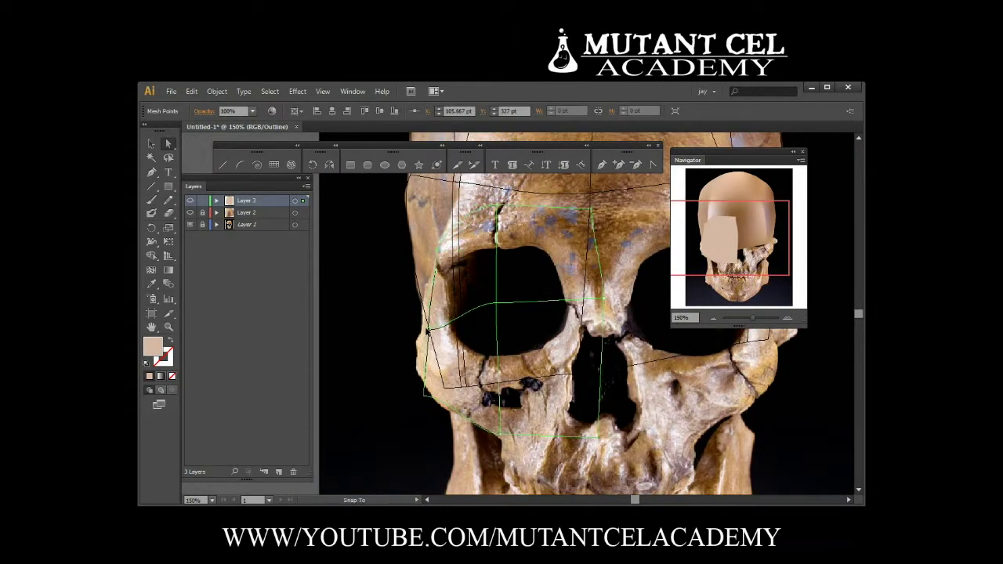
{"action": "left_click", "coordinate": [437, 386]}
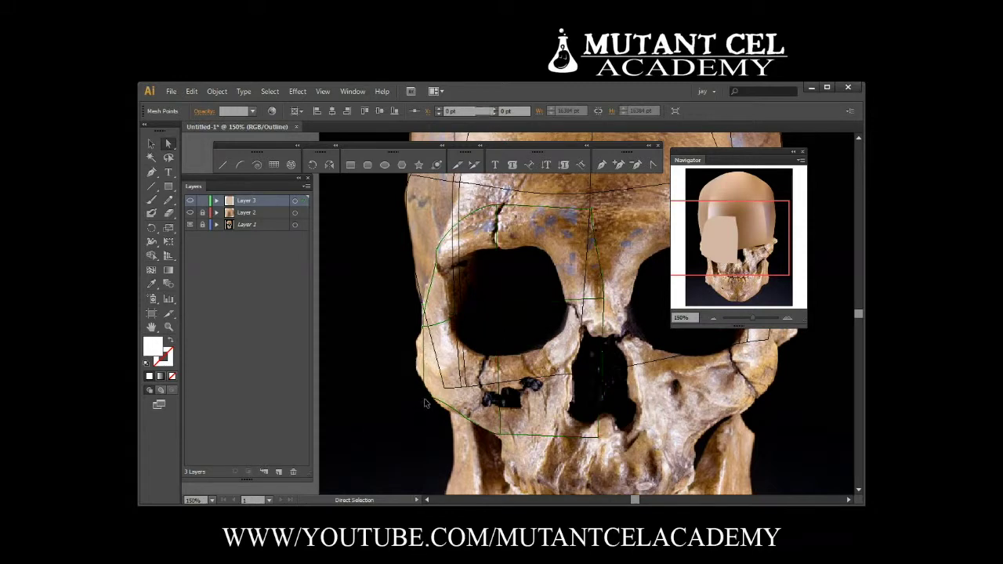
Give Layer 3 a new highlight colour in its layer options.
{"action": "double_click", "coordinate": [259, 200]}
{"action": "left_click", "coordinate": [208, 56]}
{"action": "left_click", "coordinate": [201, 298]}
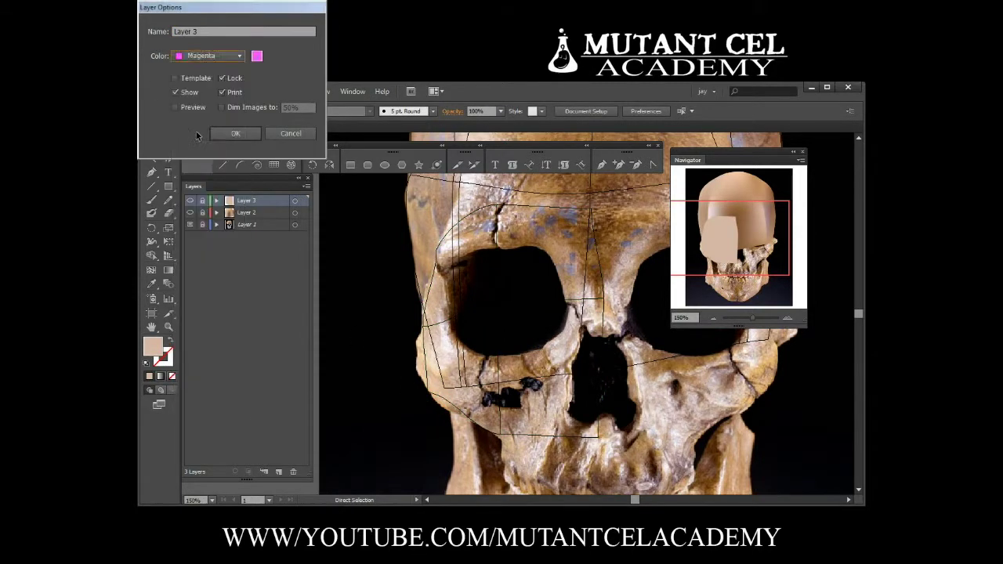
Set Layer 3's layer colour to yellow in its Layer Options.
{"action": "left_click", "coordinate": [231, 133]}
{"action": "right_click", "coordinate": [411, 374]}
{"action": "key", "text": "Escape"}
{"action": "key", "text": "v"}
{"action": "key", "text": "a"}
{"action": "left_click", "coordinate": [470, 290]}
{"action": "double_click", "coordinate": [259, 200]}
{"action": "key", "text": "Return"}
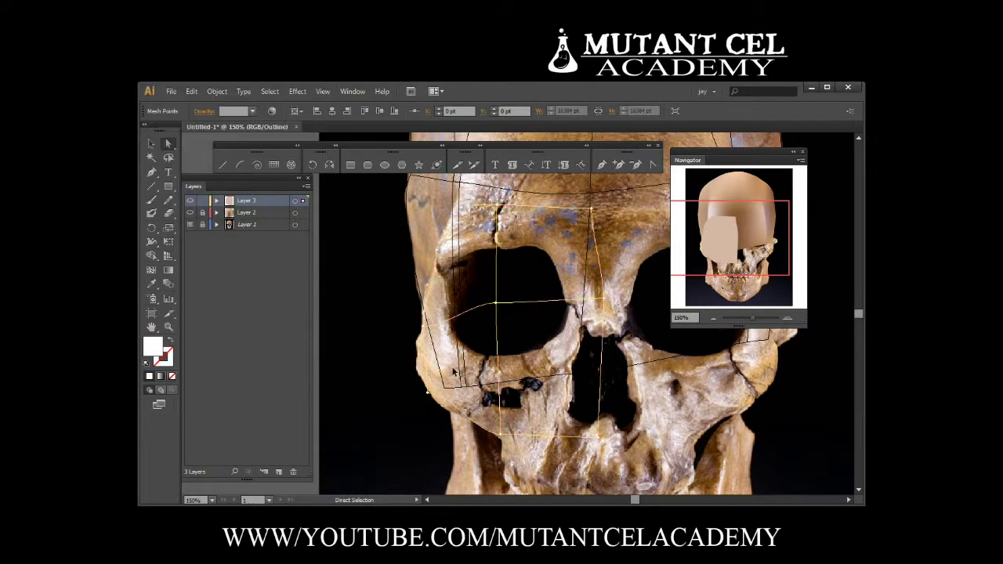
Drag a mesh point to curve the patch's lower-left edge and sample a skull skin tone.
{"action": "left_click", "coordinate": [497, 208]}
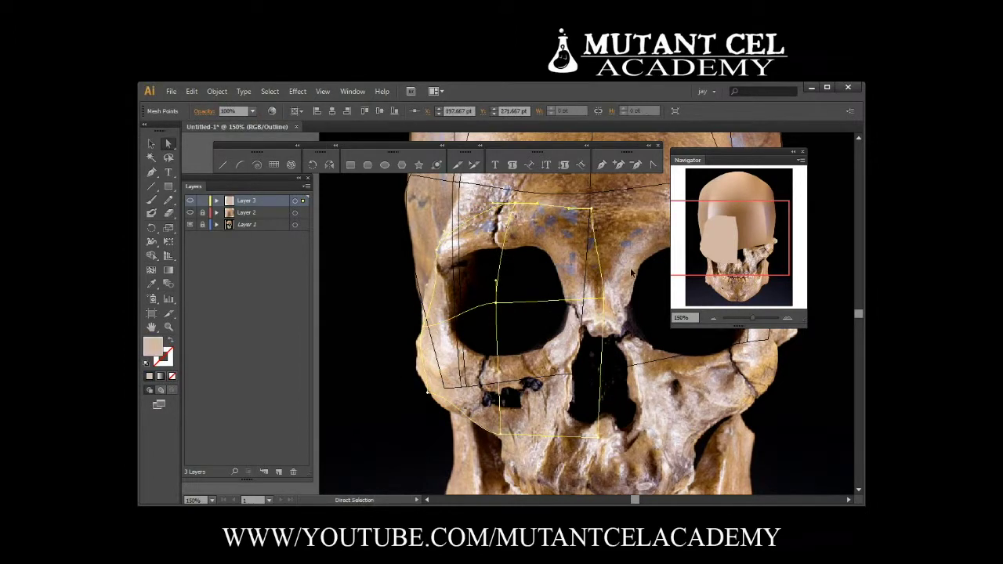
{"action": "left_click", "coordinate": [427, 392]}
{"action": "left_click_drag", "start_coordinate": [430, 393], "coordinate": [540, 456]}
{"action": "left_click", "coordinate": [428, 329]}
{"action": "key", "text": "i"}
{"action": "left_click", "coordinate": [598, 300], "text": "ctrl"}
{"action": "left_click", "coordinate": [607, 301]}
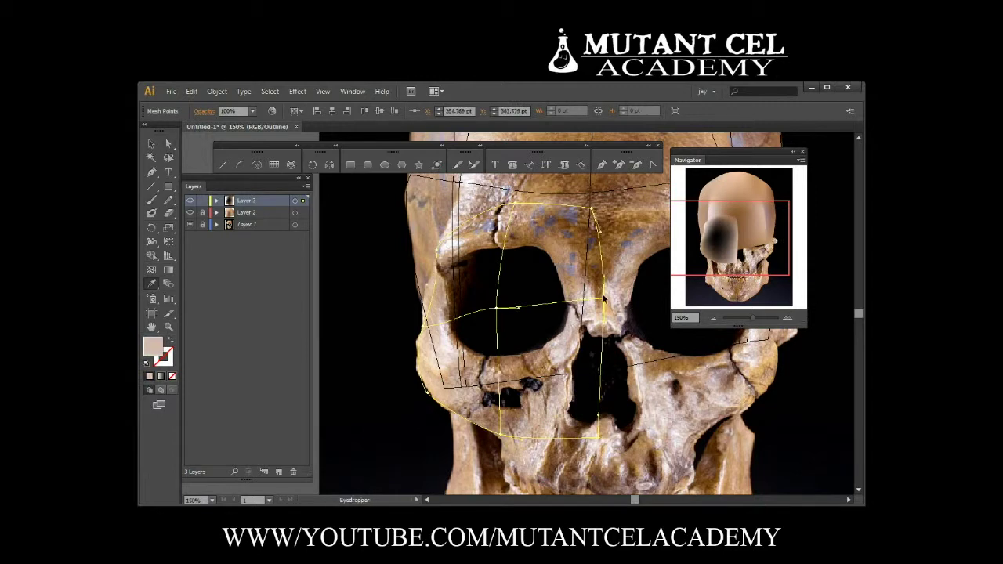
Add two mesh lines across the eye socket and bend them along the socket edge.
{"action": "key", "text": "u"}
{"action": "left_click", "coordinate": [561, 251]}
{"action": "left_click", "coordinate": [560, 357]}
{"action": "key", "text": "a"}
{"action": "left_click_drag", "start_coordinate": [558, 257], "coordinate": [548, 249]}
{"action": "left_click_drag", "start_coordinate": [560, 357], "coordinate": [554, 343]}
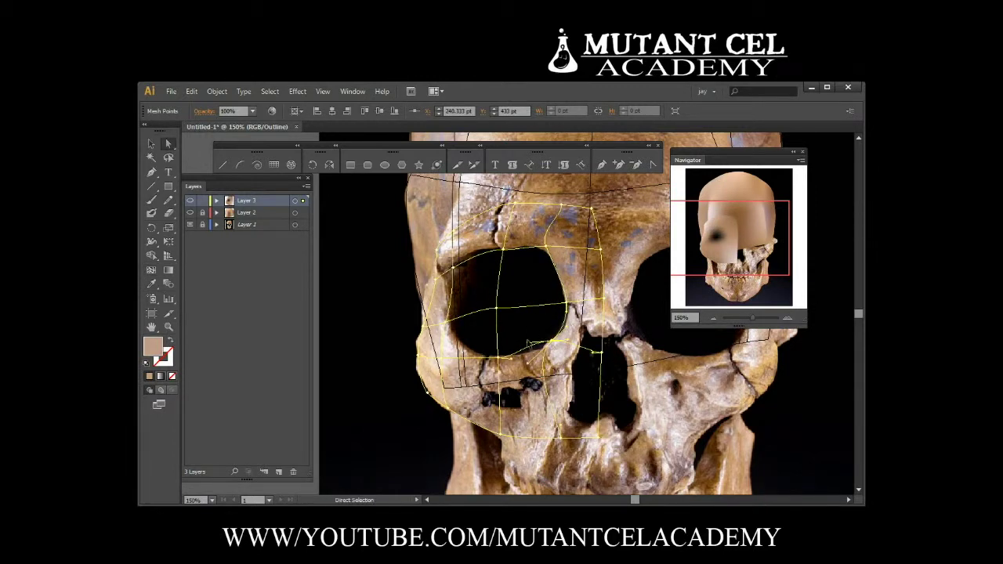
{"action": "left_click", "coordinate": [530, 342]}
Move a point down the socket's left rim and colour the inner socket points black.
{"action": "left_click", "coordinate": [454, 351]}
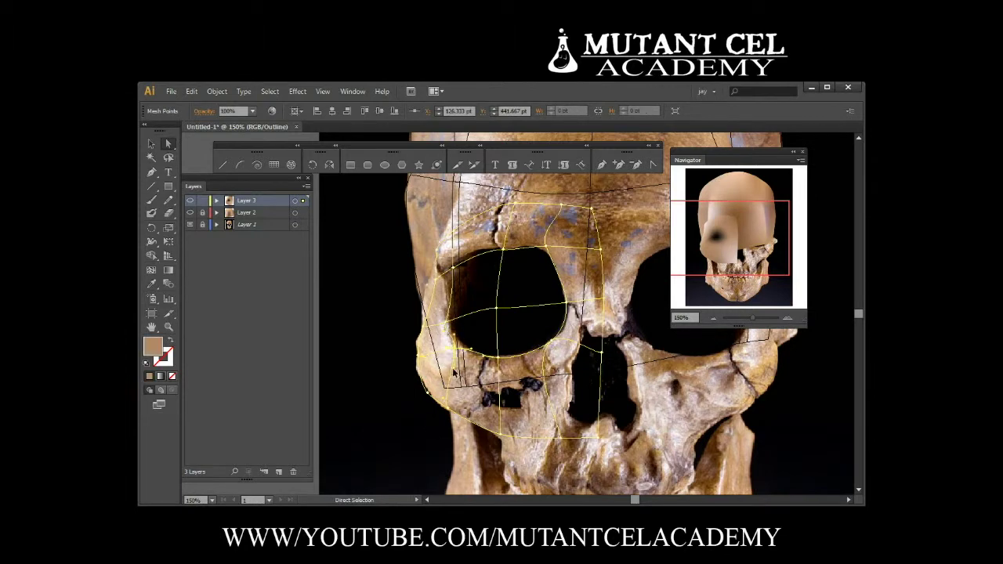
{"action": "left_click_drag", "start_coordinate": [452, 269], "coordinate": [449, 288]}
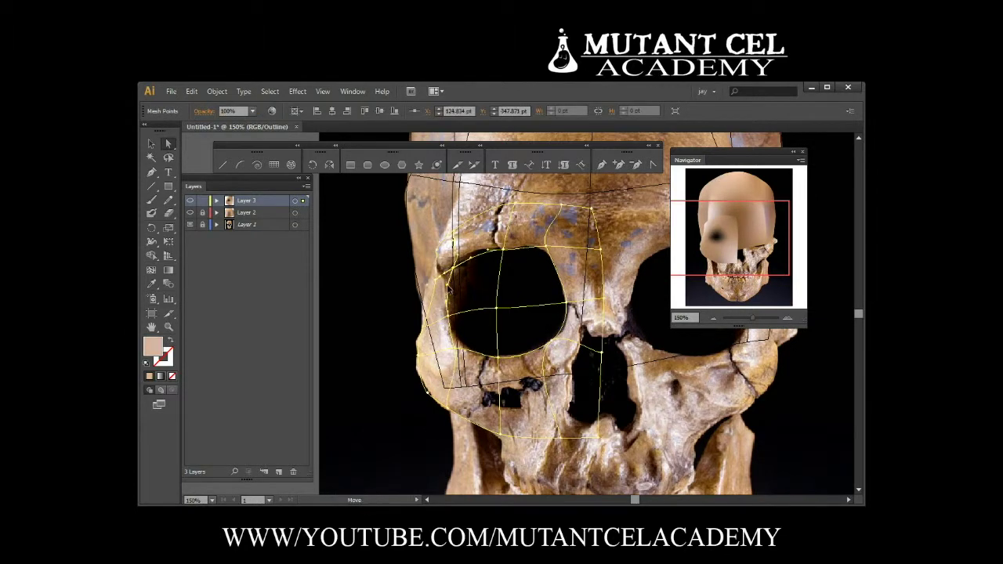
{"action": "left_click", "coordinate": [499, 358]}
{"action": "left_click", "coordinate": [503, 254]}
{"action": "key", "text": "i"}
{"action": "left_click", "coordinate": [567, 320]}
{"action": "left_click", "coordinate": [546, 337]}
{"action": "left_click", "coordinate": [488, 347]}
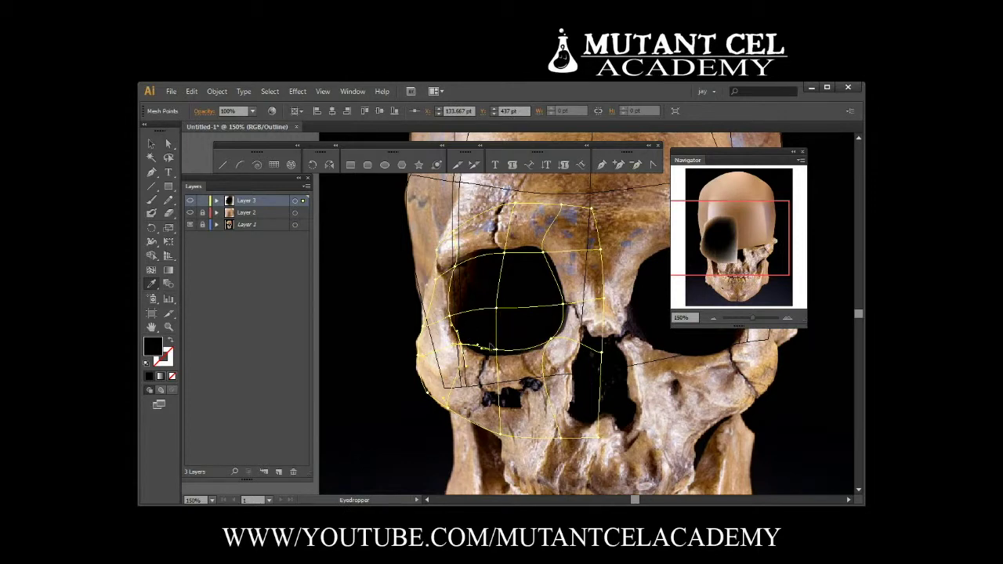
Sample a dark socket colour onto one point and light tan onto the nose-side point.
{"action": "key", "text": "i"}
{"action": "left_click", "coordinate": [549, 345]}
{"action": "left_click", "coordinate": [549, 345]}
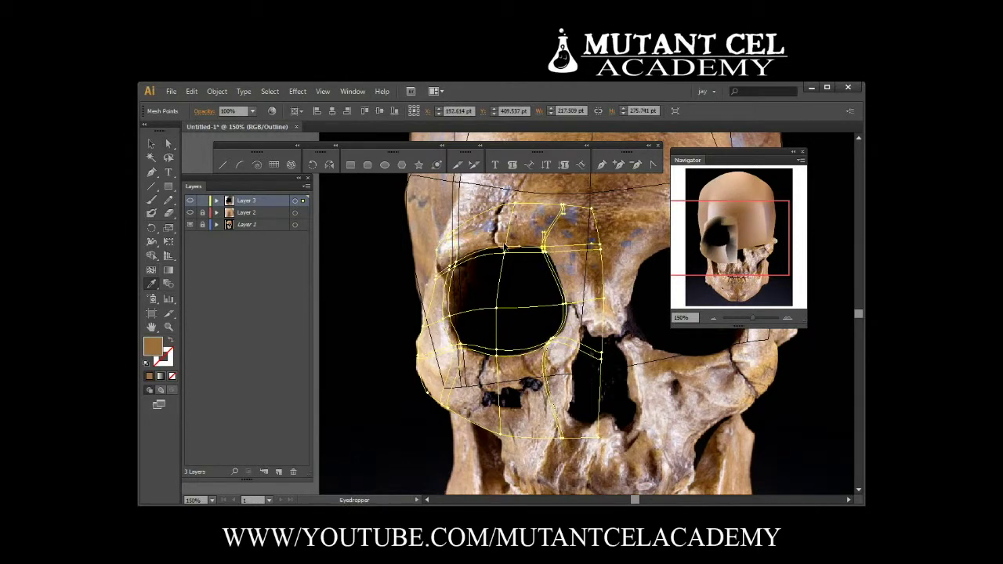
{"action": "key", "text": "a"}
{"action": "left_click", "coordinate": [452, 267]}
{"action": "key", "text": "i"}
{"action": "left_click", "coordinate": [462, 257]}
Sample a bone colour from the photo onto the lower rim mesh points.
{"action": "key", "text": "ctrl+a"}
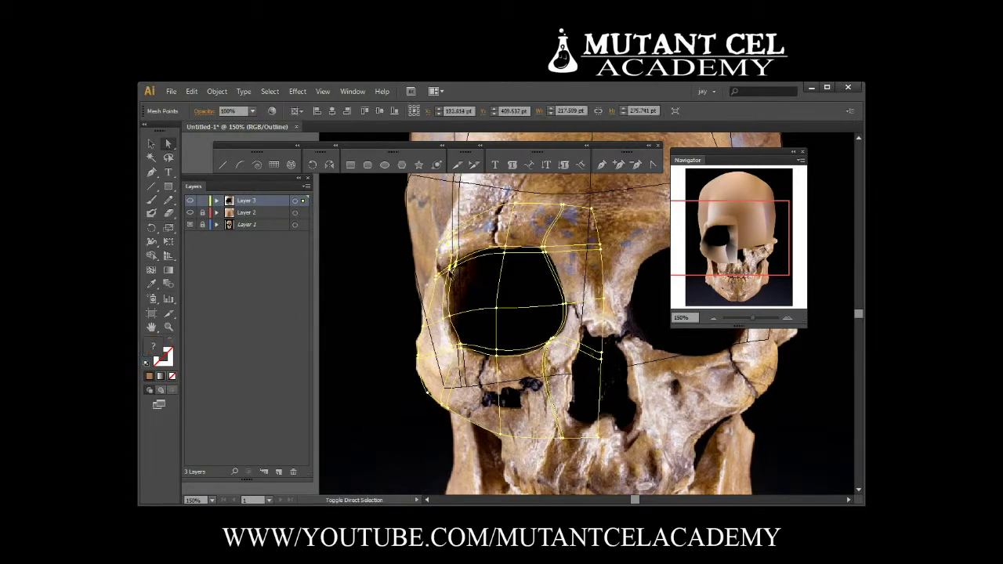
{"action": "key", "text": "a"}
{"action": "left_click", "coordinate": [452, 266]}
{"action": "left_click", "coordinate": [454, 252]}
{"action": "key", "text": "ctrl+a"}
{"action": "key", "text": "i"}
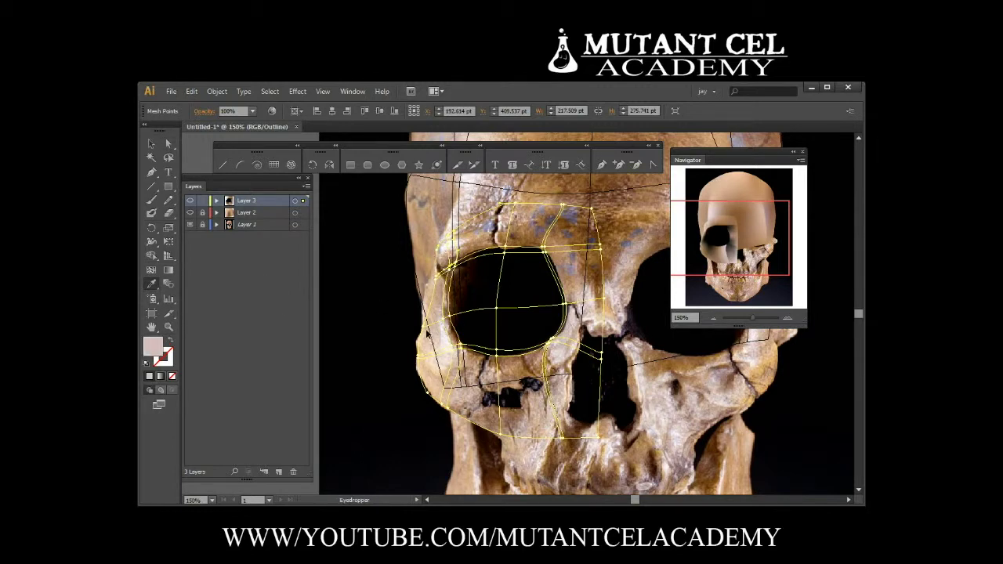
{"action": "left_click", "coordinate": [458, 346], "text": "ctrl"}
{"action": "left_click", "coordinate": [453, 356]}
{"action": "left_click", "coordinate": [450, 350]}
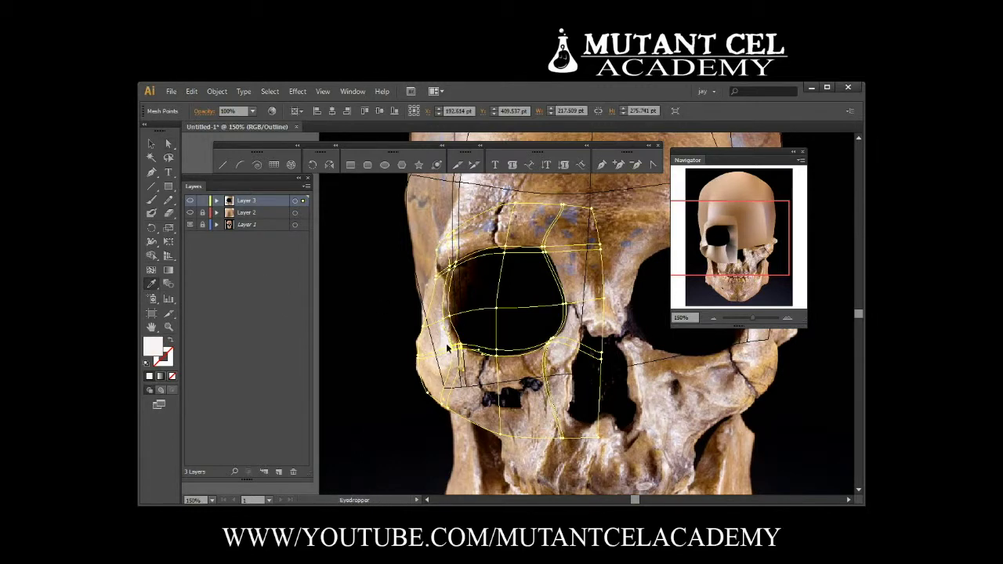
Fill the remaining socket rim points with light bone colours sampled from the skull.
{"action": "left_click", "coordinate": [496, 352]}
{"action": "key", "text": "i"}
{"action": "left_click", "coordinate": [506, 368]}
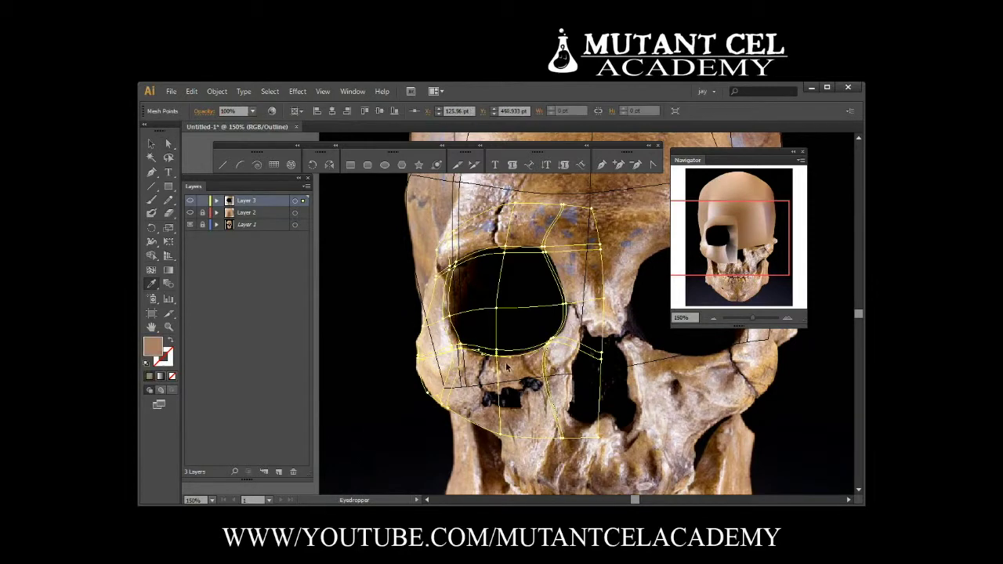
{"action": "left_click", "coordinate": [551, 345]}
{"action": "key", "text": "i"}
{"action": "left_click", "coordinate": [558, 353]}
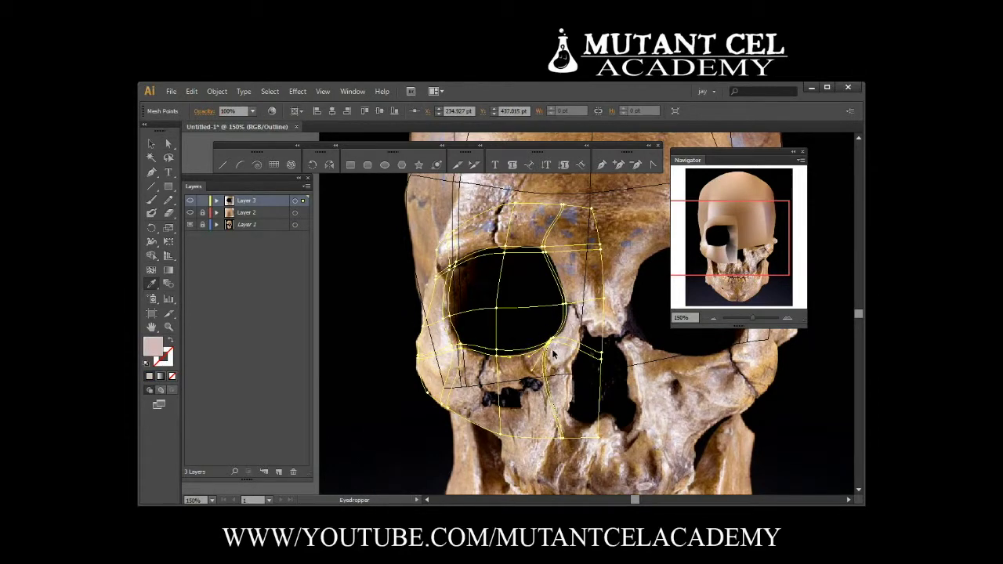
{"action": "scroll", "coordinate": [551, 349], "scroll_direction": "up", "scroll_amount": 8}
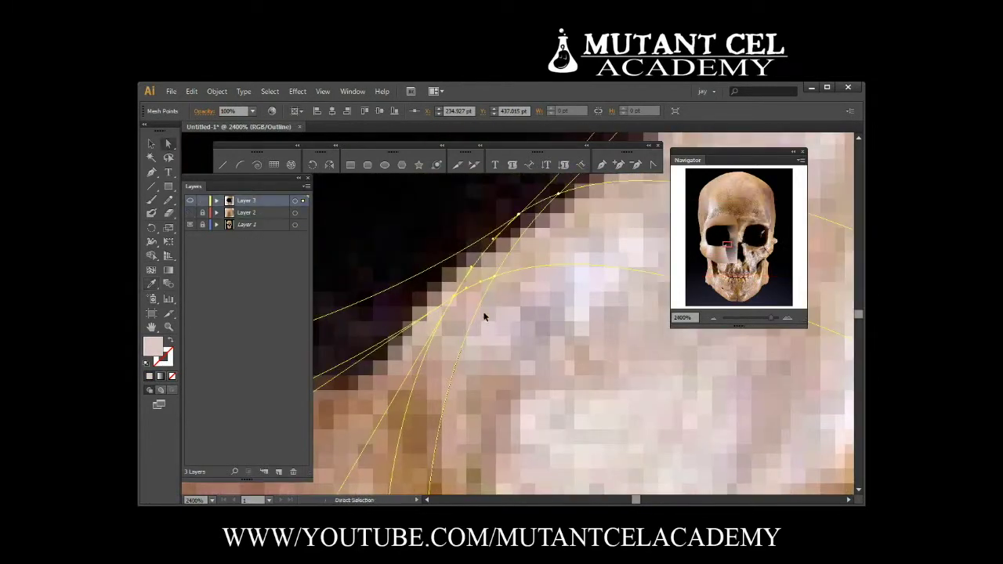
Move a mesh point up to the bone edge and give it a light pink.
{"action": "left_click_drag", "start_coordinate": [482, 279], "coordinate": [519, 266]}
{"action": "key", "text": "i"}
{"action": "left_click", "coordinate": [518, 273]}
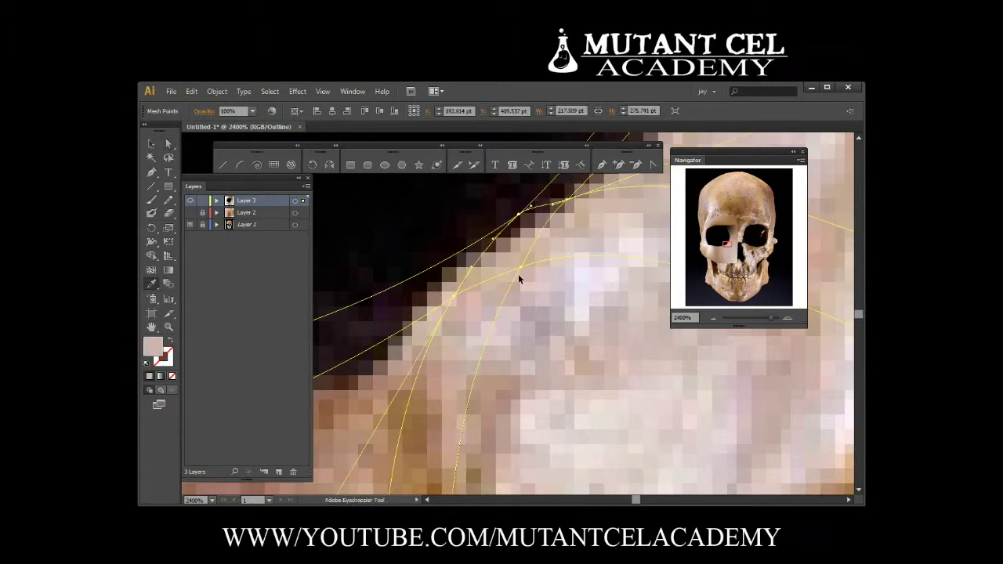
{"action": "key", "text": "ctrl+1"}
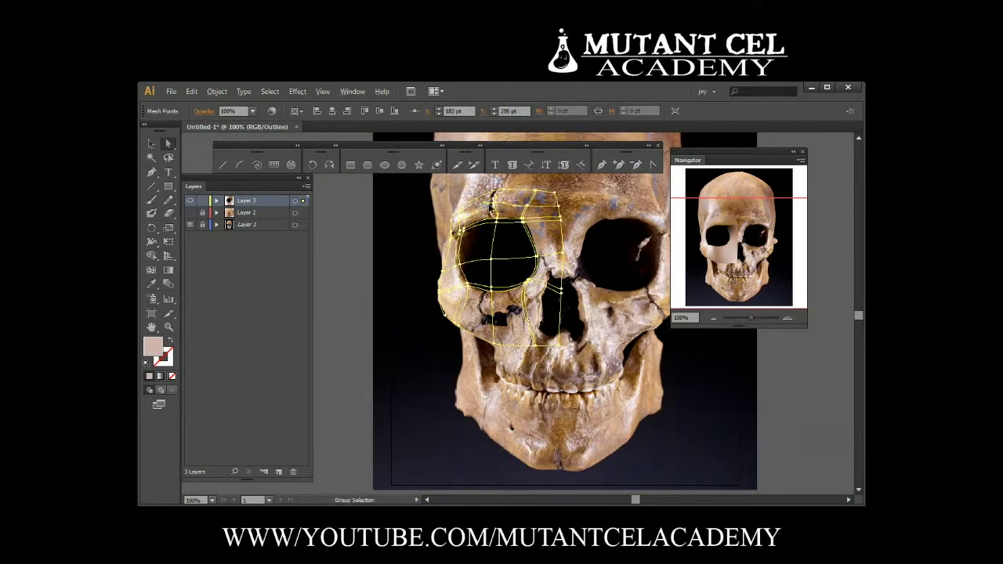
{"action": "key", "text": "ctrl+plus"}
{"action": "key", "text": "ctrl+plus"}
Add mesh lines on the right, left edge and bottom of the eye patch.
{"action": "key", "text": "u"}
{"action": "left_click", "coordinate": [602, 414]}
{"action": "left_click", "coordinate": [406, 379]}
{"action": "left_click", "coordinate": [462, 443]}
Sample brown skull tones onto the socket points and return to Preview mode.
{"action": "key", "text": "i"}
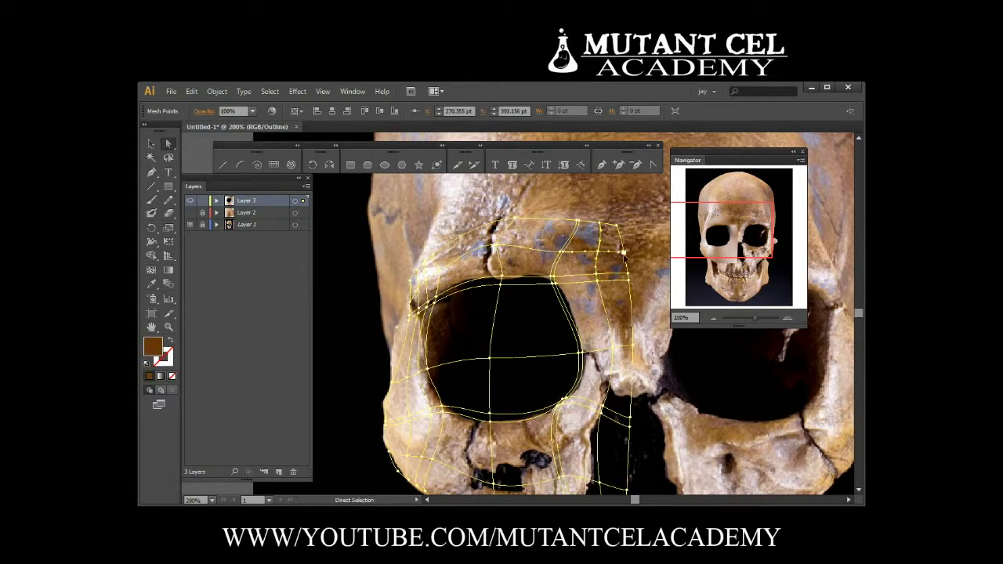
{"action": "left_click", "coordinate": [633, 272]}
{"action": "left_click", "coordinate": [581, 266], "text": "ctrl"}
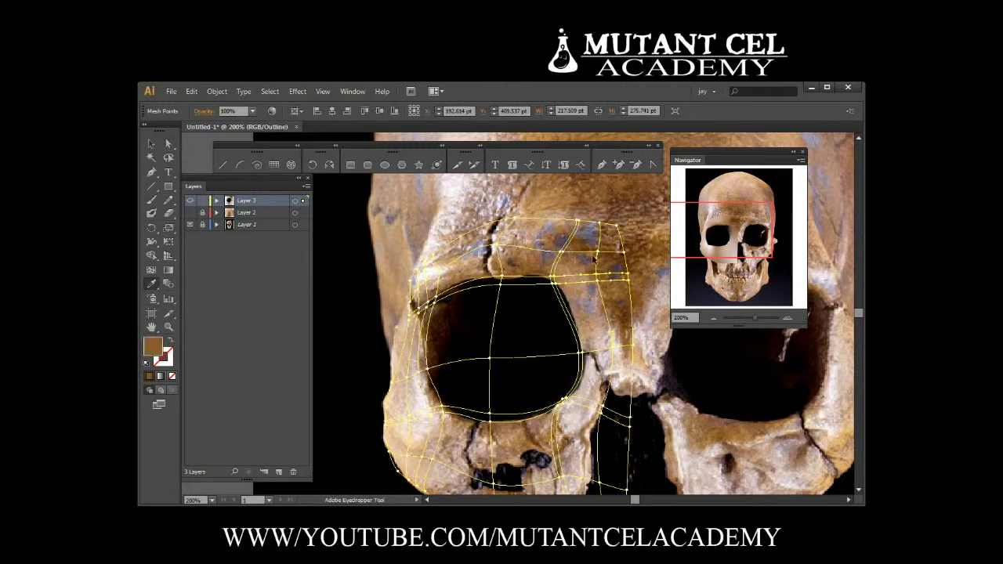
{"action": "left_click", "coordinate": [555, 281], "text": "ctrl"}
{"action": "left_click", "coordinate": [565, 292]}
{"action": "left_click", "coordinate": [555, 285], "text": "ctrl"}
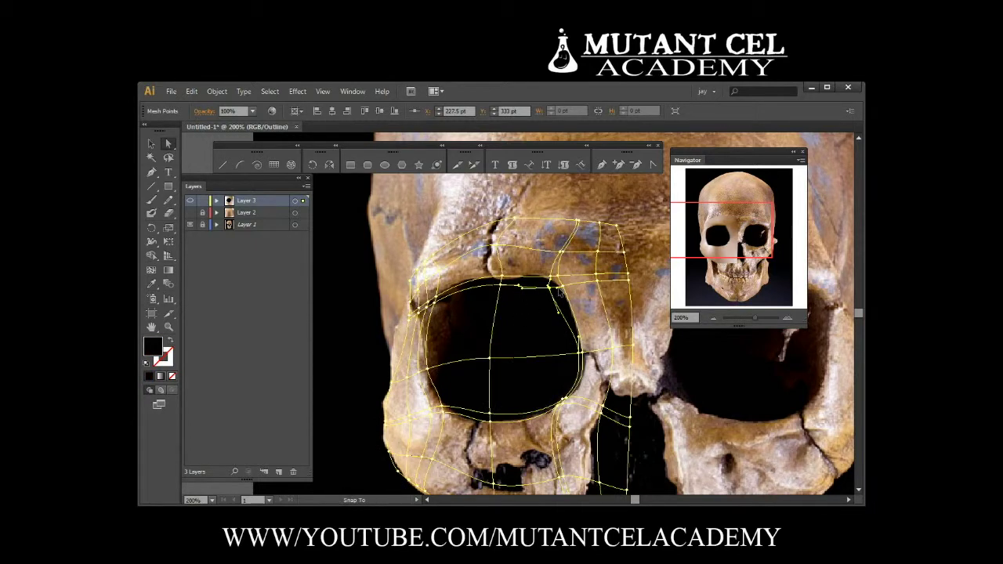
{"action": "left_click", "coordinate": [558, 291], "text": "ctrl"}
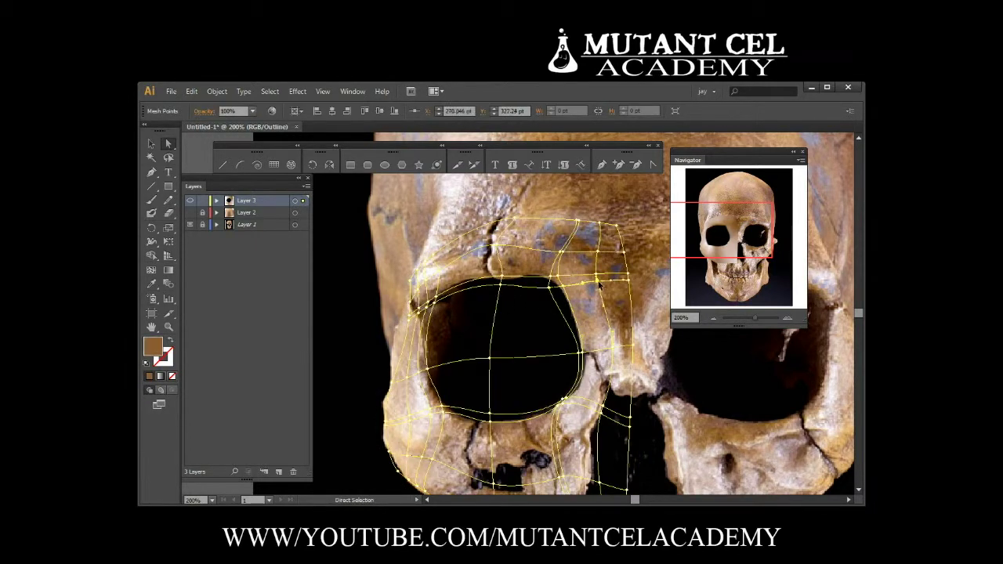
{"action": "key", "text": "ctrl+y"}
{"action": "left_click_drag", "start_coordinate": [554, 300], "coordinate": [551, 294]}
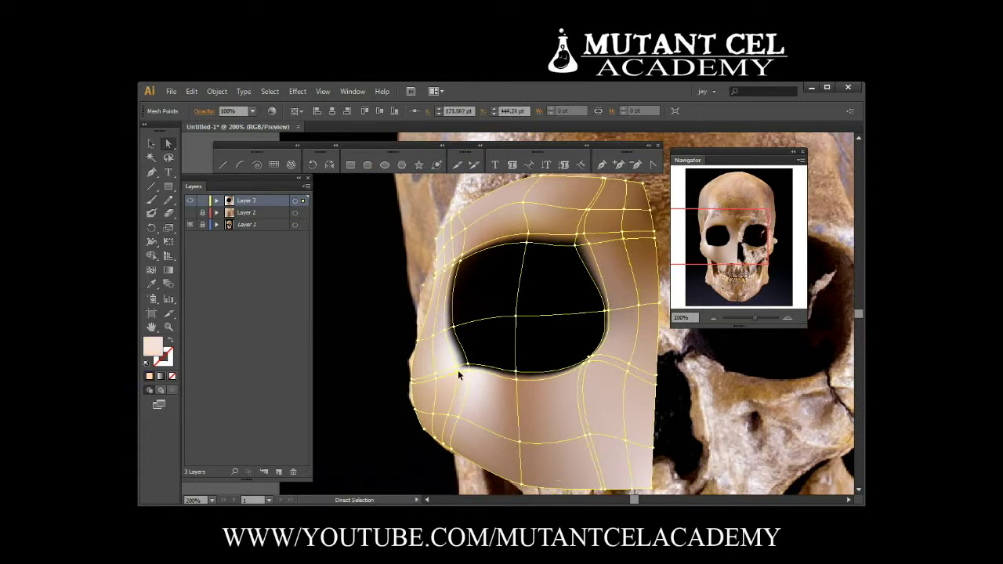
Delete the black eye-hole shape and recolour the socket mesh point brown.
{"action": "left_click", "coordinate": [467, 367]}
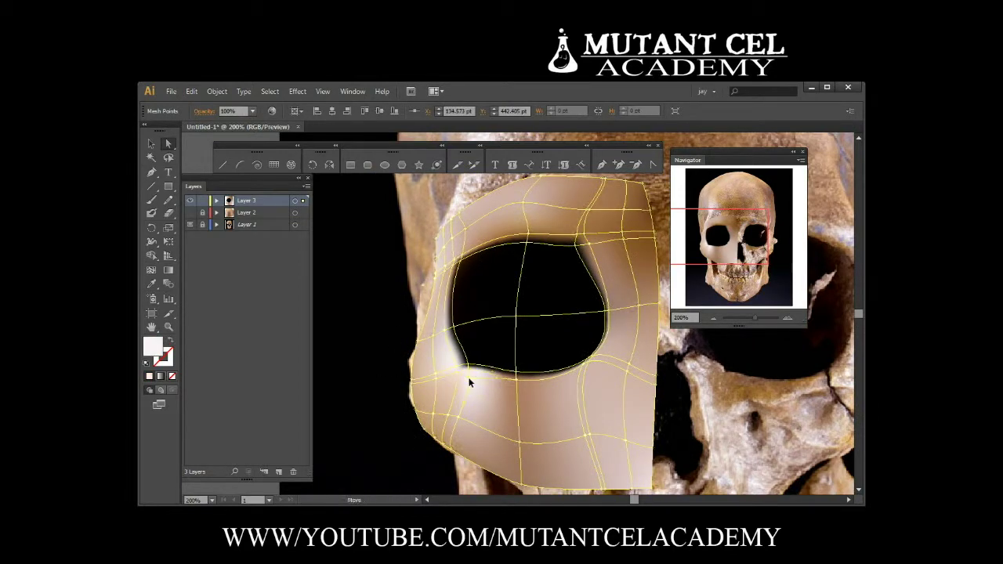
{"action": "left_click", "coordinate": [572, 230]}
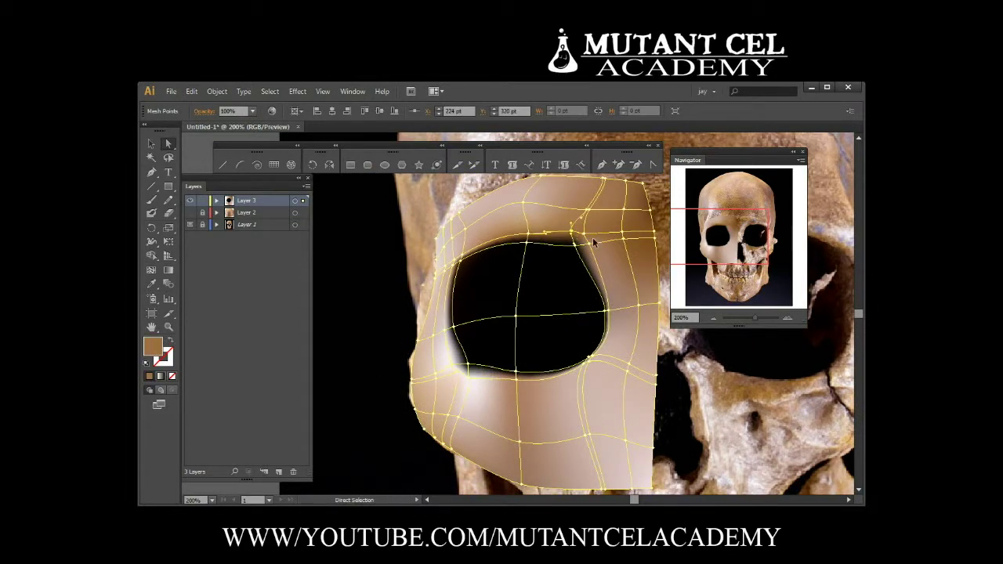
{"action": "left_click", "coordinate": [580, 253]}
{"action": "left_click", "coordinate": [583, 266]}
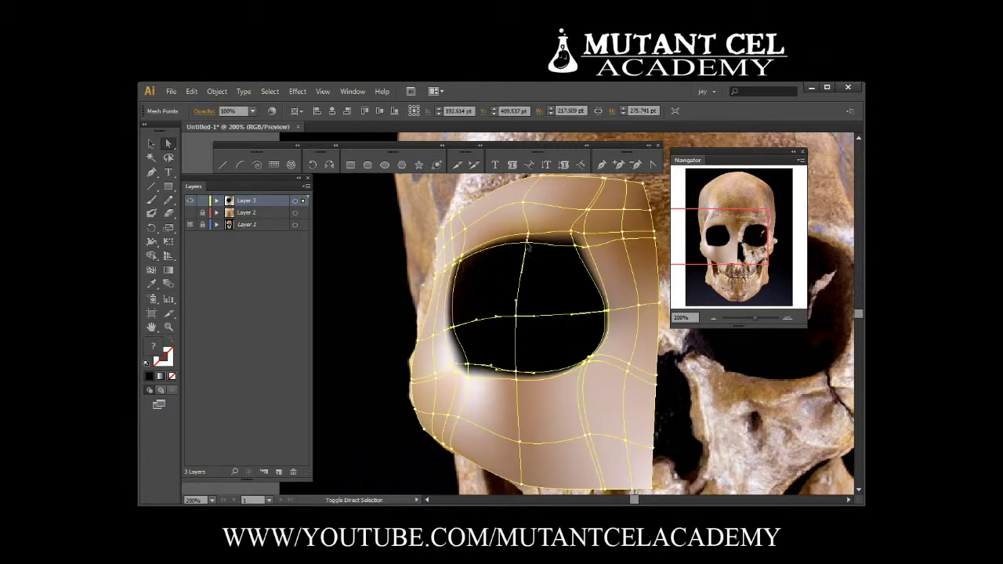
{"action": "key", "text": "Delete"}
{"action": "left_click", "coordinate": [476, 284]}
{"action": "key", "text": "i"}
{"action": "left_click", "coordinate": [549, 423]}
Create Layer 4 and draw a circle left of the eye patch.
{"action": "left_click", "coordinate": [279, 472]}
{"action": "left_click", "coordinate": [385, 164]}
{"action": "left_click_drag", "start_coordinate": [312, 268], "coordinate": [416, 374]}
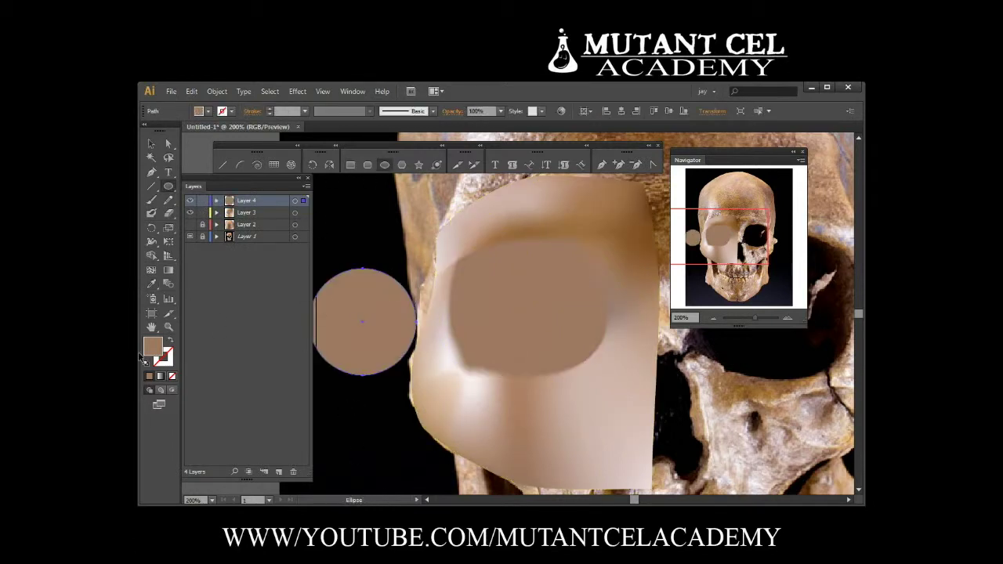
Fill the circle black, convert it to a gradient mesh and move it onto the eye socket.
{"action": "left_click", "coordinate": [207, 111]}
{"action": "left_click", "coordinate": [174, 130]}
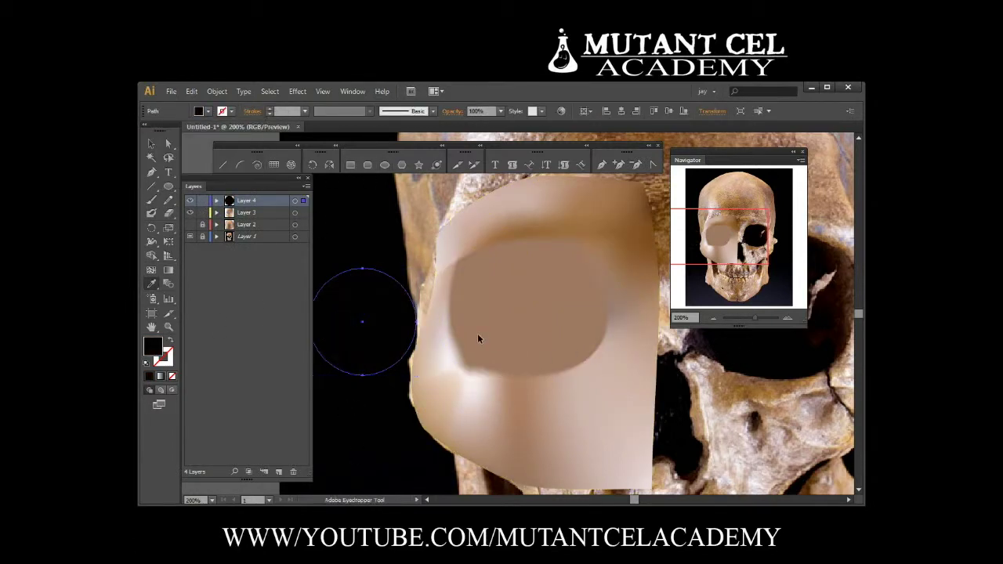
{"action": "left_click", "coordinate": [362, 324]}
{"action": "left_click_drag", "start_coordinate": [367, 320], "coordinate": [533, 307]}
Switch to Outline view and lock the skin patch layer, Layer 3.
{"action": "key", "text": "ctrl+y"}
{"action": "key", "text": "a"}
{"action": "key", "text": "ctrl+3"}
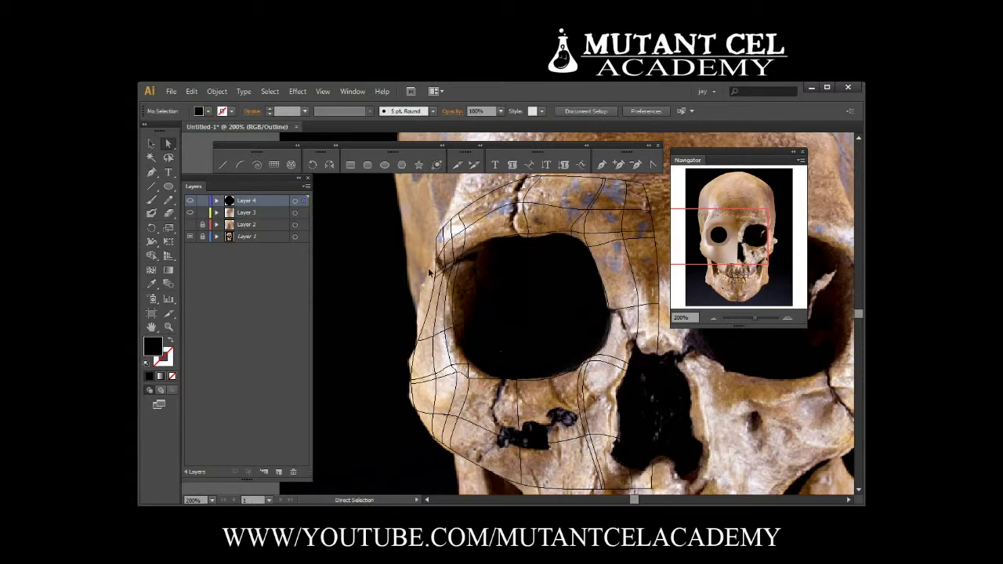
{"action": "left_click", "coordinate": [500, 316]}
{"action": "left_click", "coordinate": [202, 212]}
{"action": "key", "text": "ctrl+alt+3"}
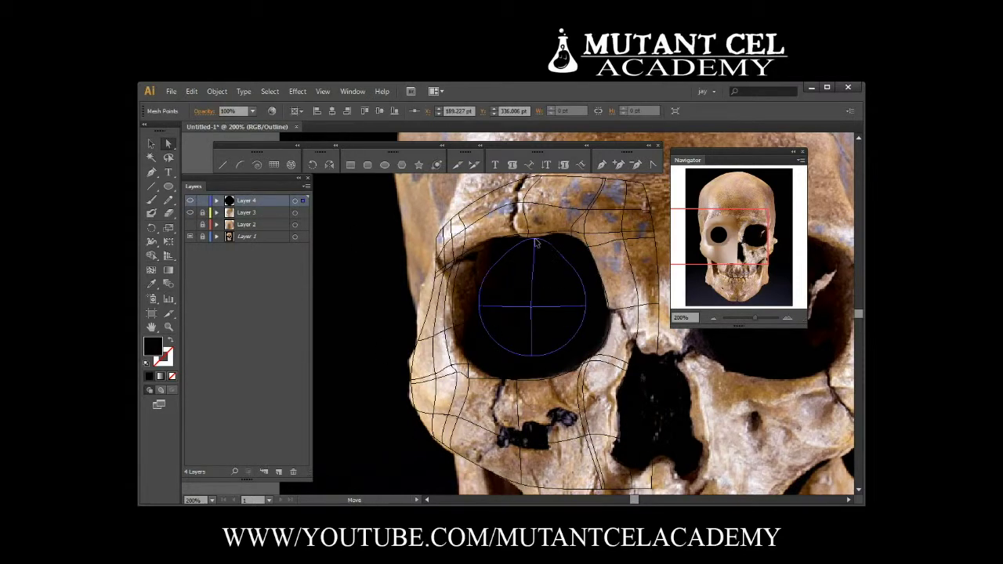
Stretch the circle's right, bottom, left and top anchors out to the socket rim.
{"action": "left_click_drag", "start_coordinate": [587, 306], "coordinate": [610, 316]}
{"action": "left_click_drag", "start_coordinate": [531, 356], "coordinate": [531, 379]}
{"action": "left_click_drag", "start_coordinate": [479, 305], "coordinate": [455, 313]}
{"action": "left_click_drag", "start_coordinate": [533, 235], "coordinate": [533, 231]}
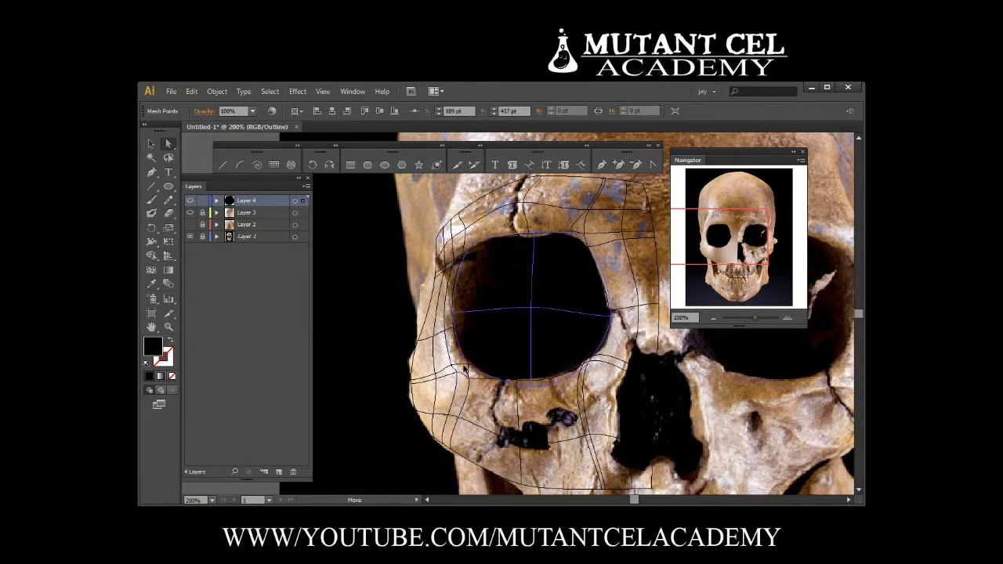
{"action": "left_click", "coordinate": [153, 145]}
Apply a -5 pt Offset Path to the eye-socket shape.
{"action": "left_click", "coordinate": [217, 91]}
{"action": "left_click", "coordinate": [344, 348]}
{"action": "type", "text": "5PT"}
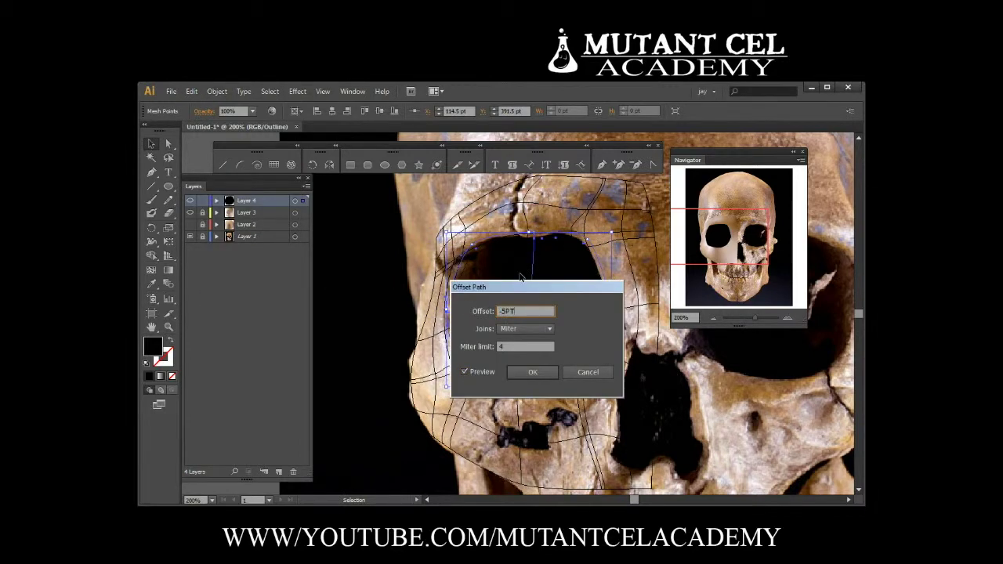
{"action": "left_click", "coordinate": [532, 371]}
Show the Pathfinder panel and sample a tan skin colour from the skull.
{"action": "left_click", "coordinate": [353, 91]}
{"action": "left_click", "coordinate": [364, 383]}
{"action": "key", "text": "a"}
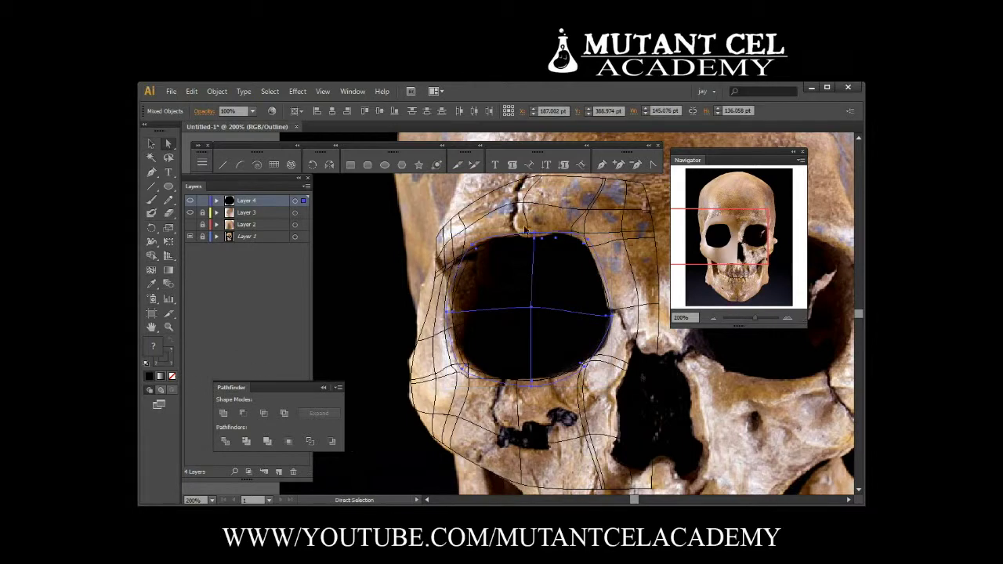
{"action": "key", "text": "ctrl+8"}
{"action": "left_click", "coordinate": [604, 317]}
{"action": "key", "text": "u"}
{"action": "key", "text": "i"}
{"action": "left_click", "coordinate": [531, 399]}
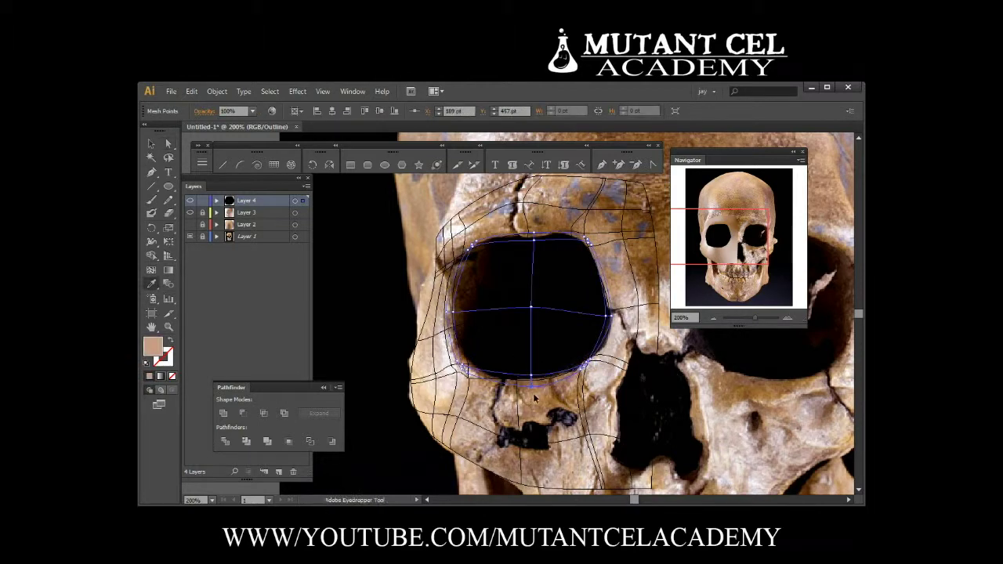
Give the eye mesh's left and upper corner edge points the skin colour.
{"action": "key", "text": "ctrl+y"}
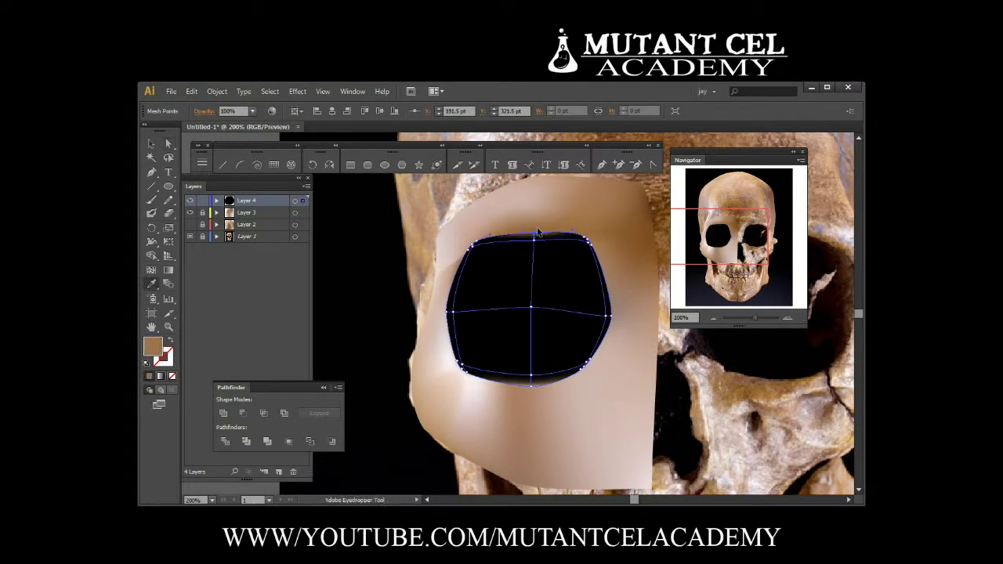
{"action": "left_click", "coordinate": [447, 314], "text": "ctrl"}
{"action": "scroll", "coordinate": [478, 251], "scroll_direction": "up", "scroll_amount": 4}
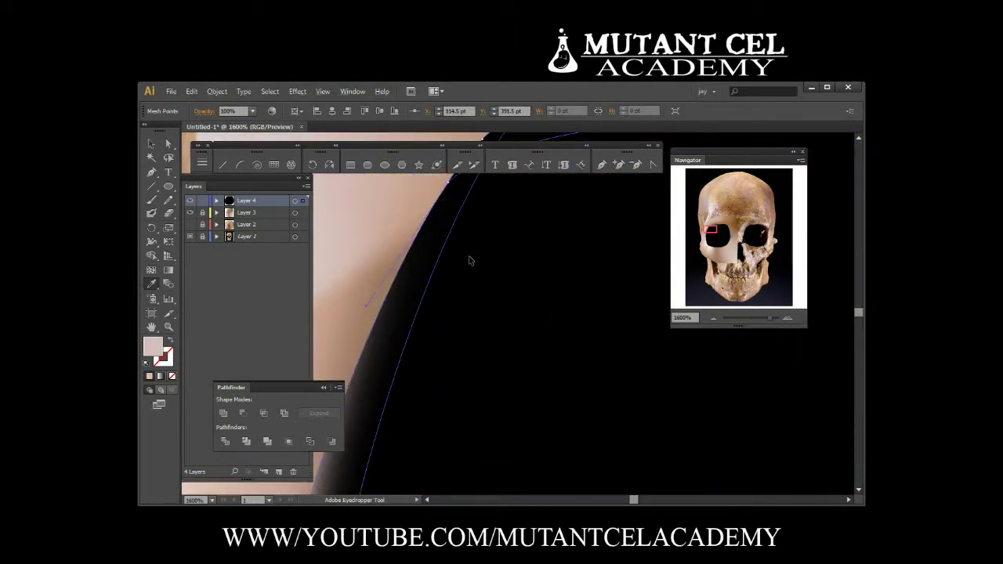
{"action": "left_click", "coordinate": [408, 256]}
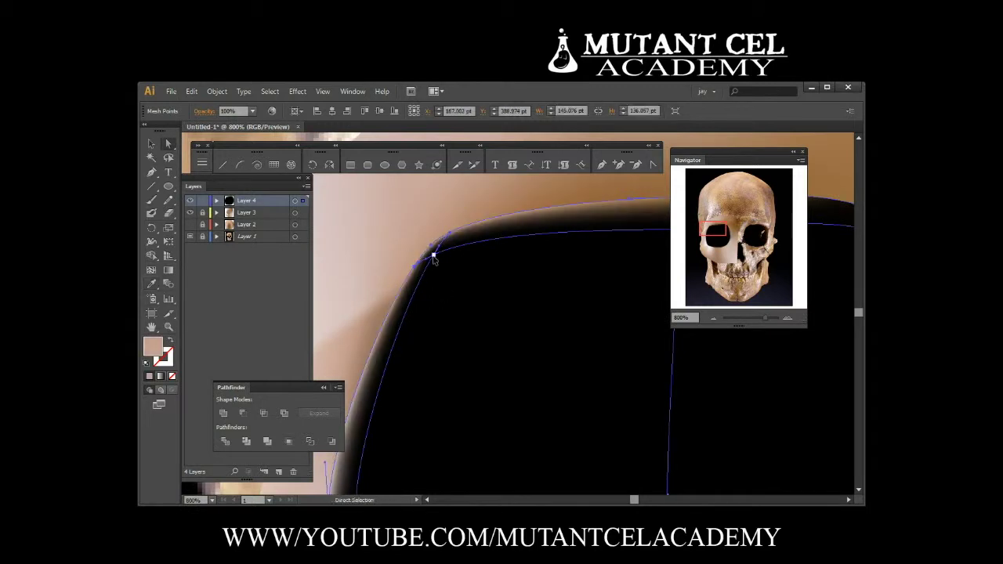
{"action": "left_click", "coordinate": [432, 253]}
{"action": "scroll", "coordinate": [580, 235], "scroll_direction": "right", "scroll_amount": 10}
{"action": "left_click", "coordinate": [590, 210]}
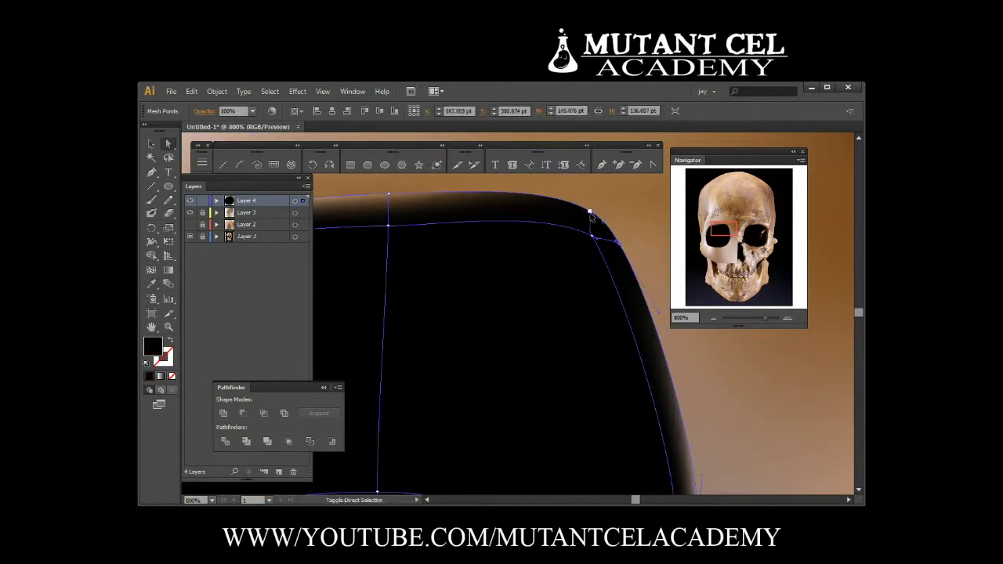
Colour the lower edge points skin tone, then zoom out and switch to Outline view.
{"action": "key", "text": "i"}
{"action": "scroll", "coordinate": [562, 282], "scroll_direction": "down", "scroll_amount": 3}
{"action": "left_click", "coordinate": [562, 281], "text": "ctrl"}
{"action": "scroll", "coordinate": [578, 478], "scroll_direction": "down", "scroll_amount": 3}
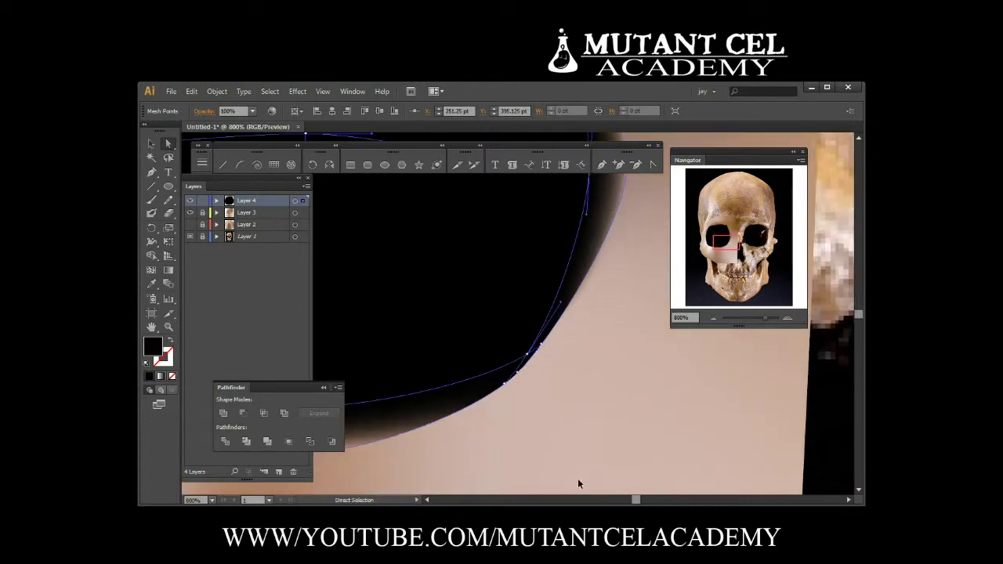
{"action": "left_click", "coordinate": [533, 393]}
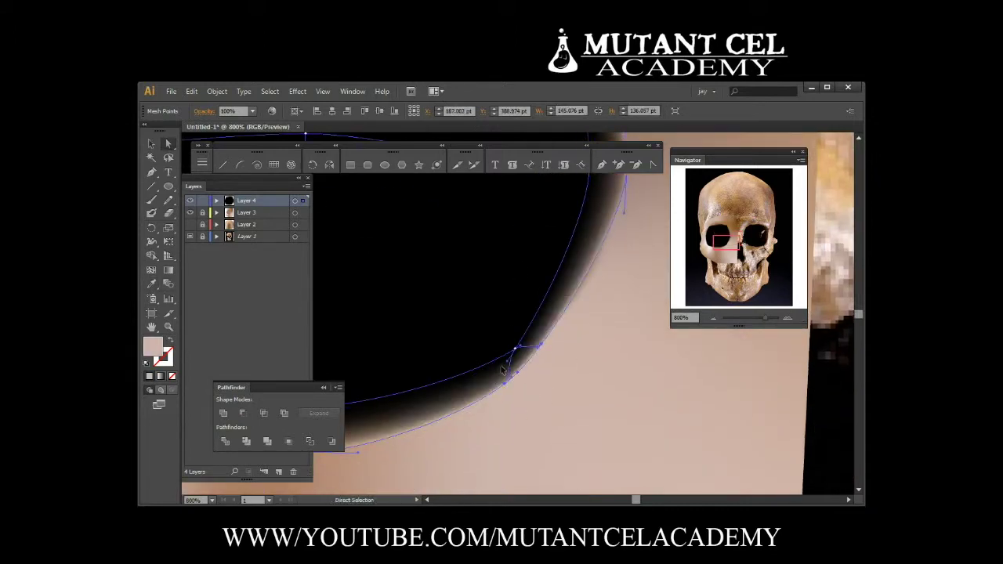
{"action": "left_click", "coordinate": [503, 370], "text": "ctrl"}
{"action": "scroll", "coordinate": [549, 344], "scroll_direction": "up", "scroll_amount": 3}
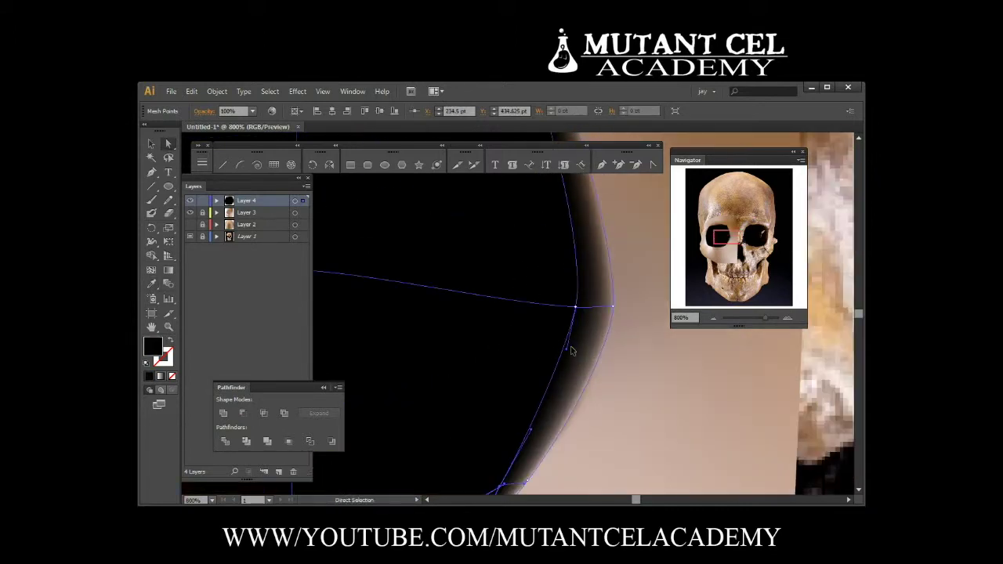
{"action": "key", "text": "ctrl+0"}
{"action": "key", "text": "ctrl+shift+a"}
{"action": "key", "text": "ctrl+y"}
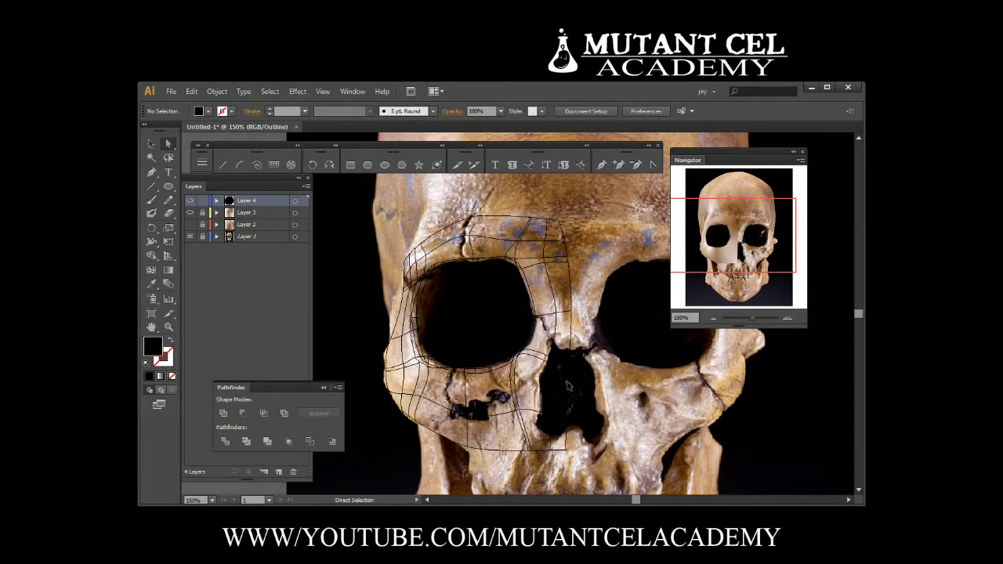
Create Layer 5 and draw an ellipse over the nasal cavity.
{"action": "left_click", "coordinate": [279, 471]}
{"action": "left_click", "coordinate": [384, 165]}
{"action": "left_click_drag", "start_coordinate": [539, 353], "coordinate": [594, 428]}
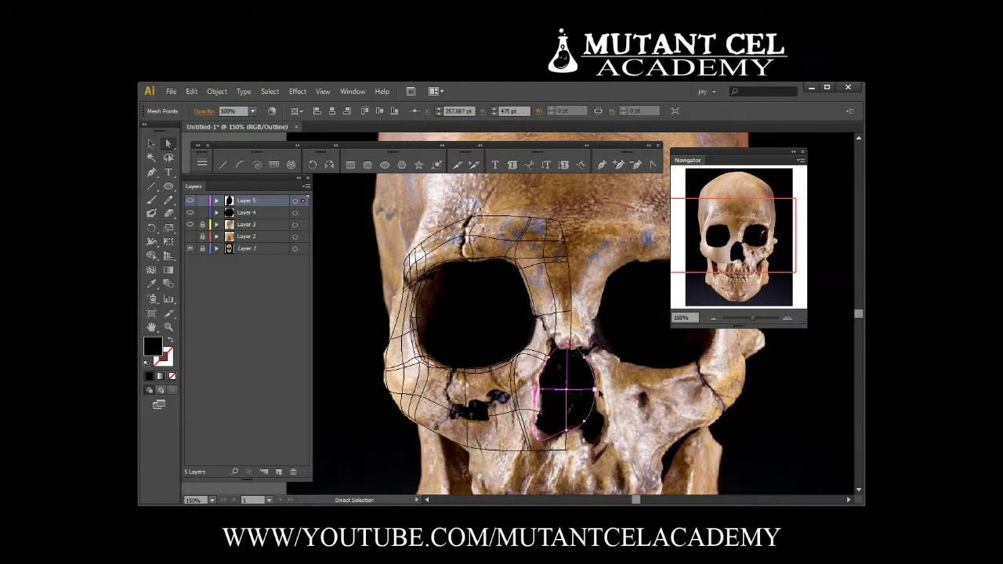
{"action": "scroll", "coordinate": [552, 432], "scroll_direction": "up", "scroll_amount": 3}
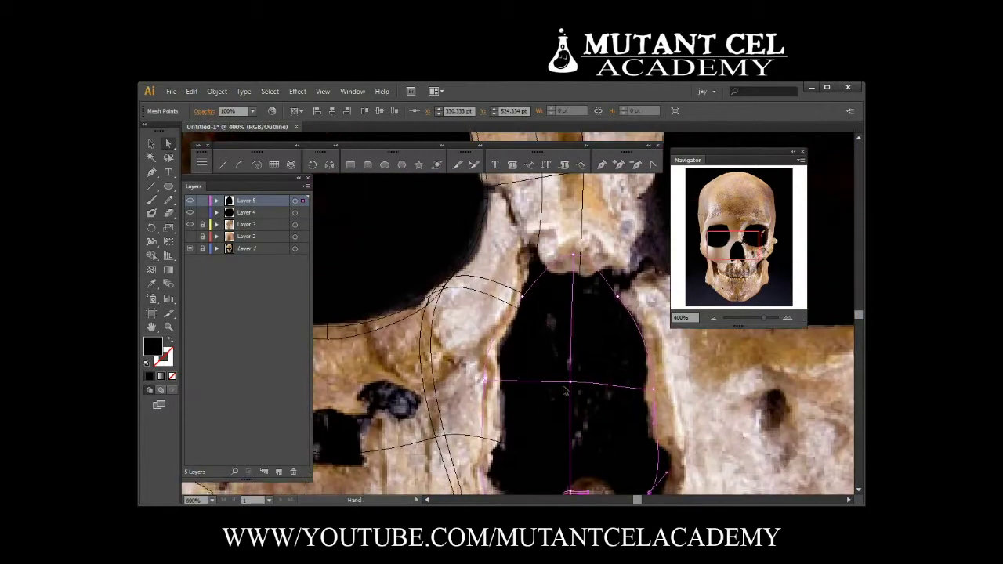
Add bottom and right mesh lines to the nose shape and sample a skin colour onto it.
{"action": "key", "text": "u"}
{"action": "left_click", "coordinate": [548, 425]}
{"action": "left_click", "coordinate": [623, 327]}
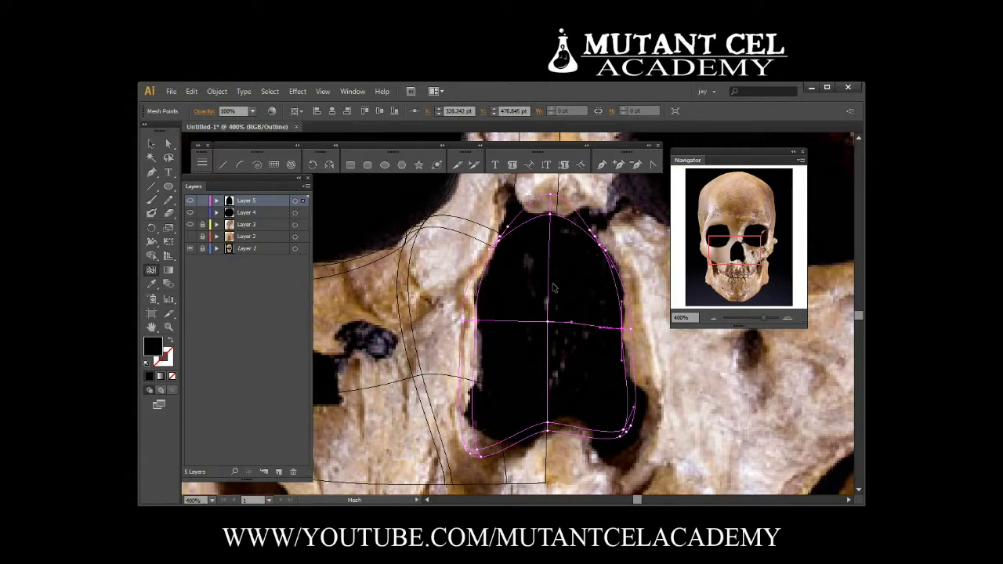
{"action": "key", "text": "ctrl"}
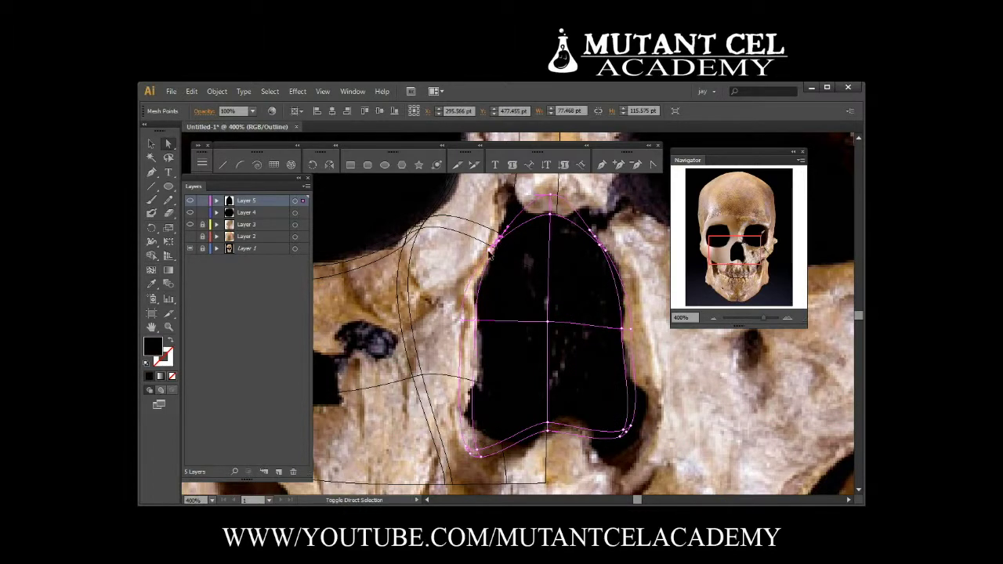
{"action": "left_click", "coordinate": [604, 245]}
{"action": "left_click", "coordinate": [603, 245]}
{"action": "key", "text": "i"}
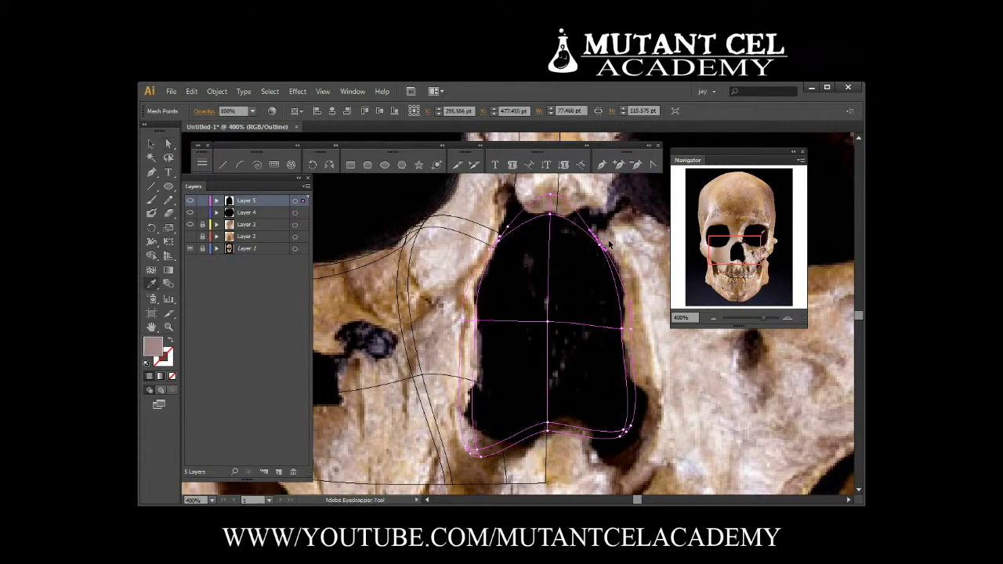
{"action": "left_click", "coordinate": [611, 249]}
{"action": "key", "text": "ctrl+y"}
{"action": "left_click", "coordinate": [550, 198]}
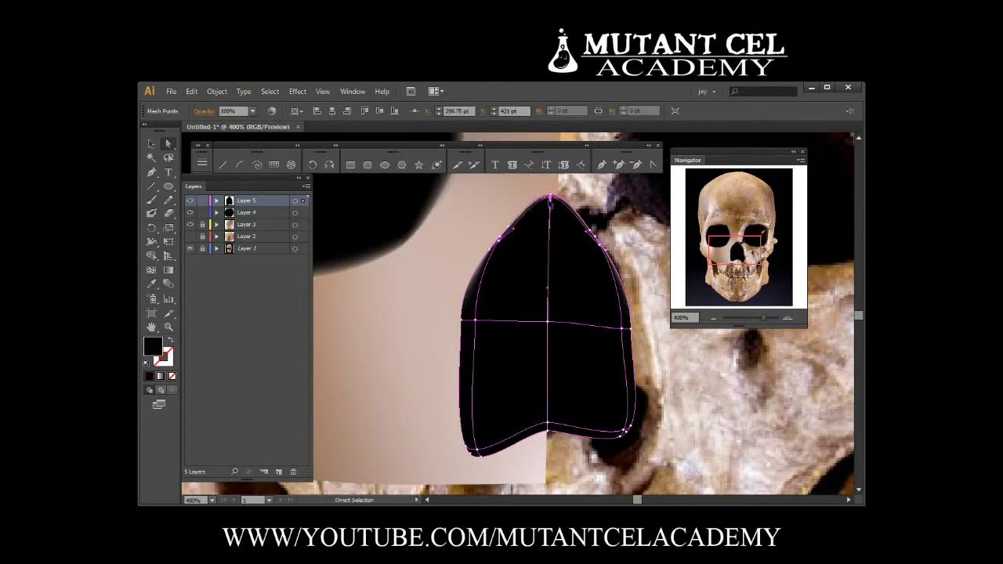
Sample the beige skin colour onto the nose mesh's bottom edge points.
{"action": "left_click", "coordinate": [621, 329]}
{"action": "left_click", "coordinate": [618, 357]}
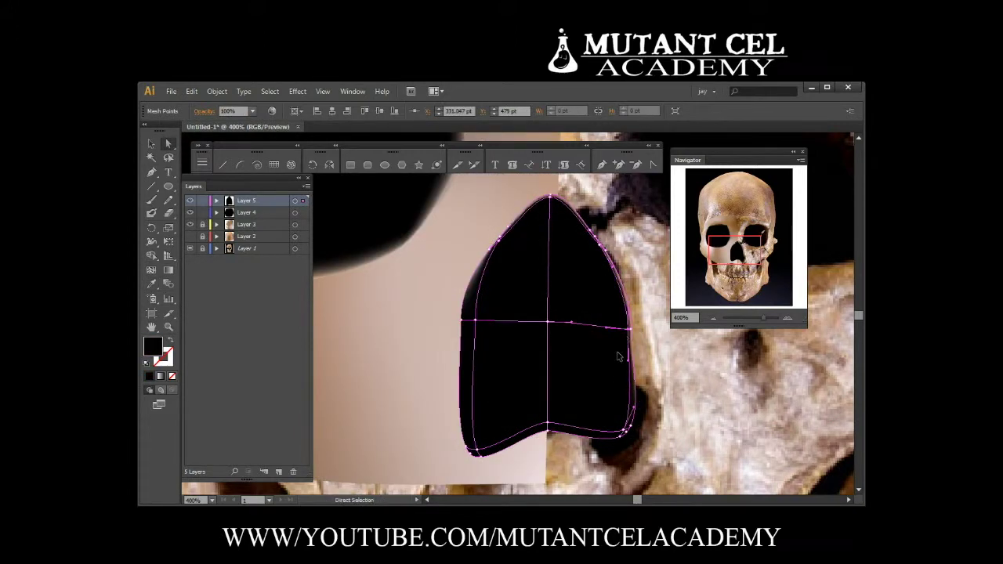
{"action": "left_click", "coordinate": [633, 429]}
{"action": "key", "text": "i"}
{"action": "left_click", "coordinate": [658, 453]}
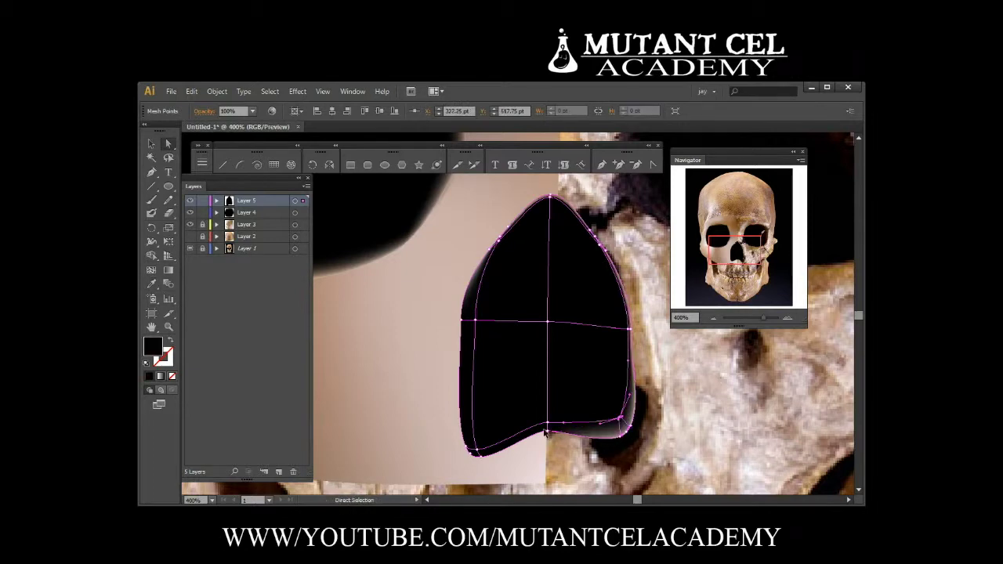
Add a bottom mesh point, tint the bottom-left point beige, and pull the left edge inward.
{"action": "left_click", "coordinate": [546, 386]}
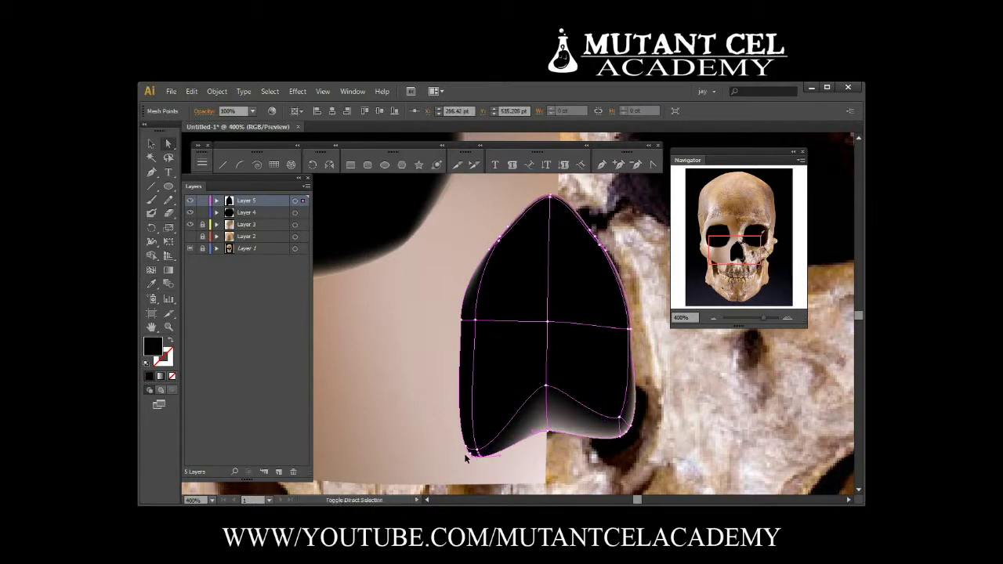
{"action": "left_click", "coordinate": [467, 456]}
{"action": "key", "text": "i"}
{"action": "left_click", "coordinate": [472, 467]}
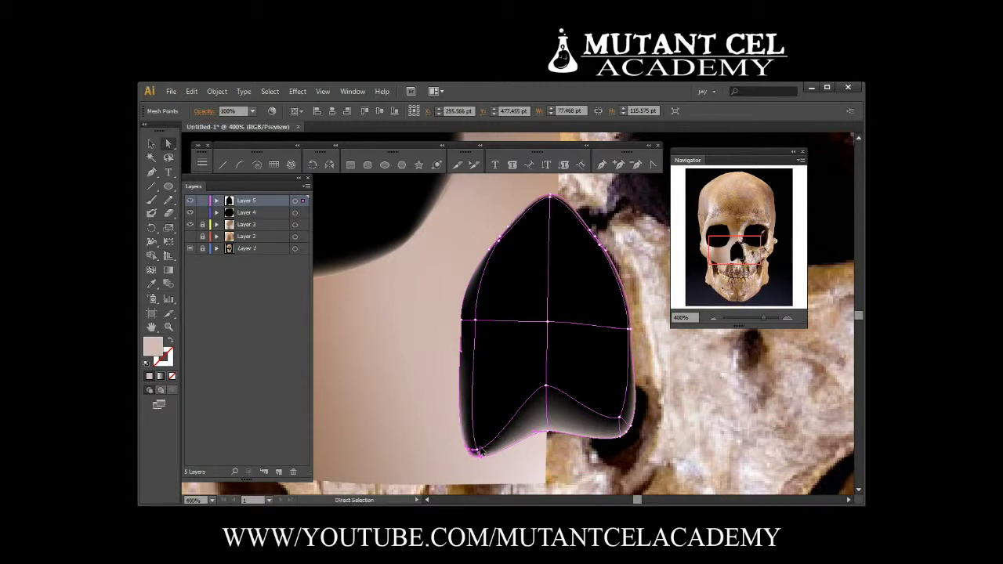
{"action": "left_click", "coordinate": [462, 322]}
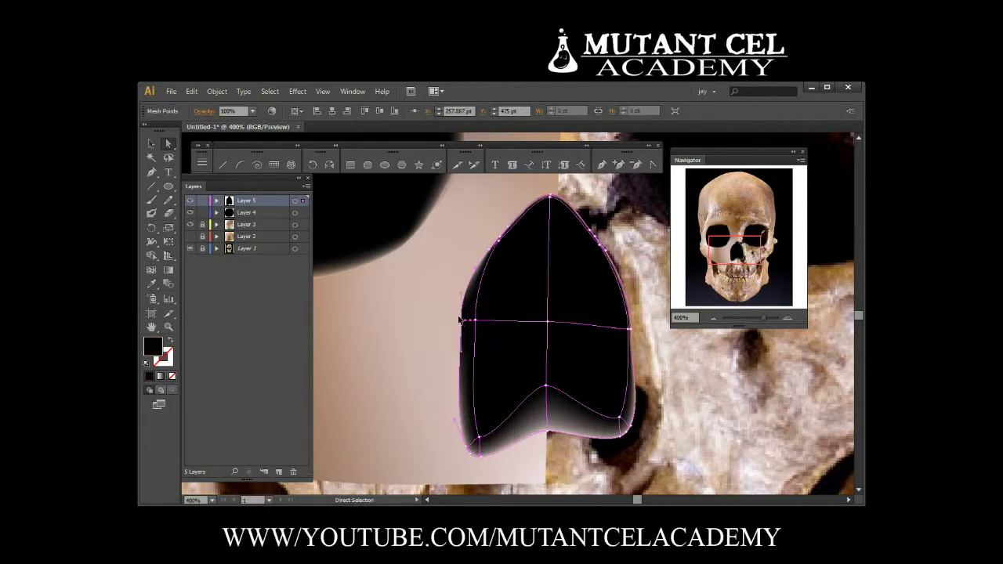
{"action": "left_click_drag", "start_coordinate": [461, 322], "coordinate": [473, 320]}
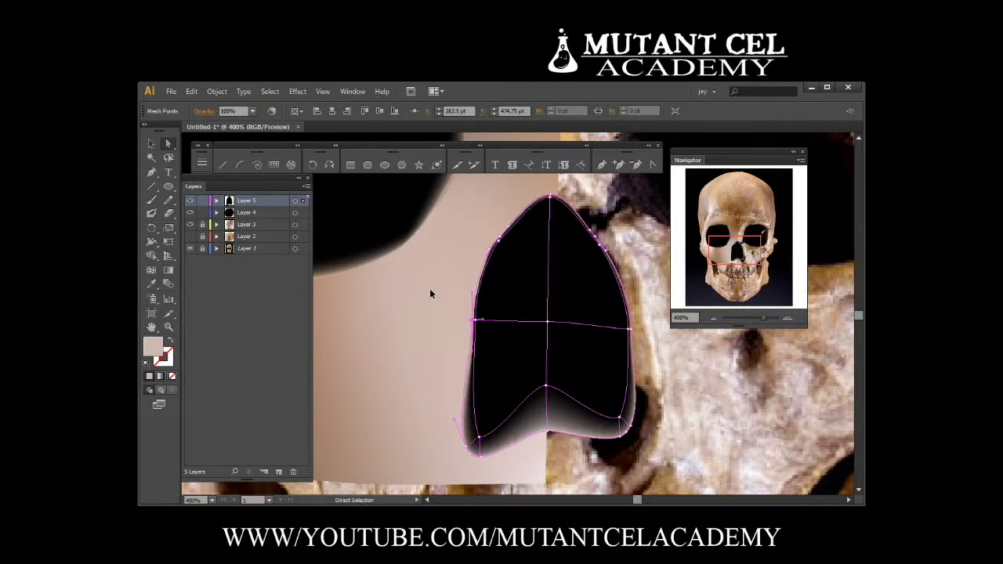
{"action": "key", "text": "ctrl+minus"}
{"action": "key", "text": "ctrl+minus"}
{"action": "key", "text": "ctrl+minus"}
{"action": "key", "text": "ctrl+minus"}
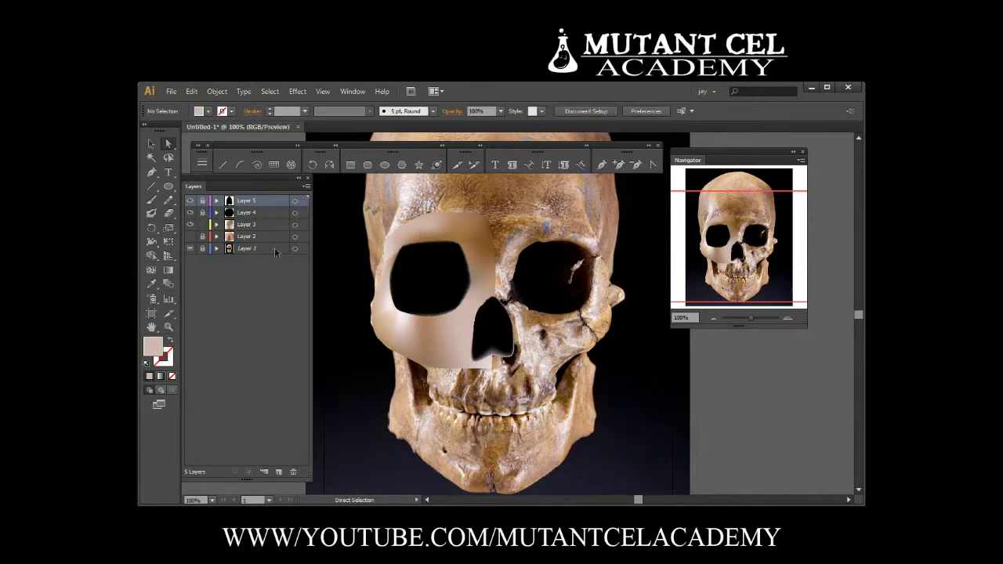
Zoom into the eye-socket mesh and sample a light skin tone onto its rim points.
{"action": "left_click", "coordinate": [295, 224]}
{"action": "key", "text": "ctrl+plus"}
{"action": "key", "text": "ctrl+plus"}
{"action": "key", "text": "ctrl+plus"}
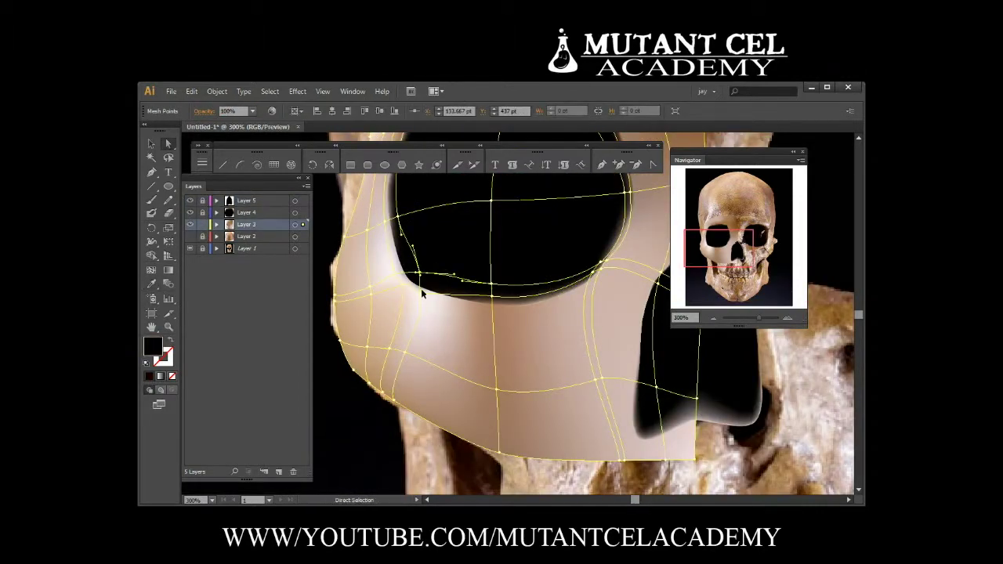
{"action": "left_click", "coordinate": [421, 290]}
{"action": "key", "text": "ctrl+plus"}
{"action": "key", "text": "ctrl+plus"}
{"action": "key", "text": "ctrl+plus"}
{"action": "left_click", "coordinate": [375, 349]}
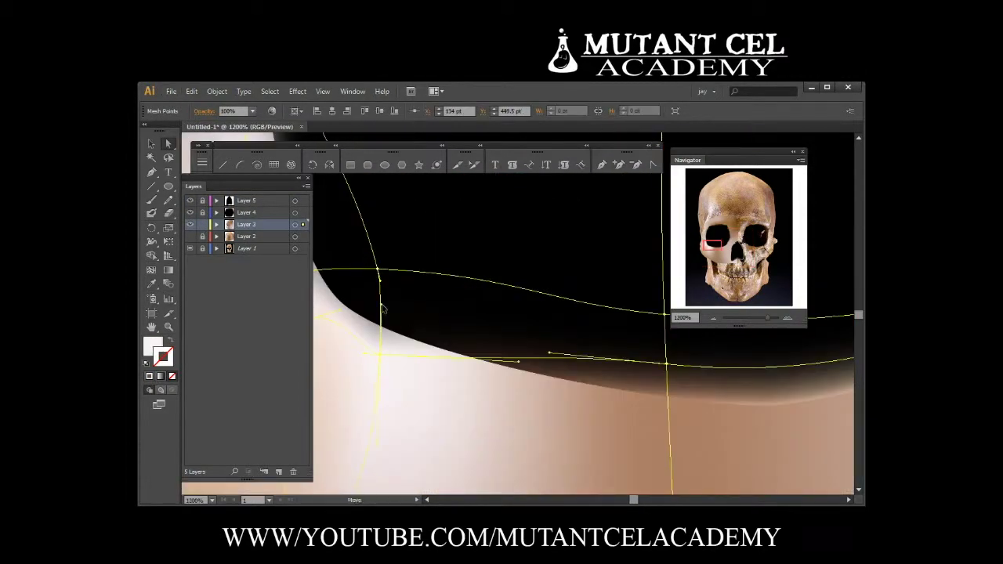
{"action": "mouse_move", "coordinate": [337, 212]}
{"action": "left_mouse_down"}
{"action": "mouse_move", "coordinate": [331, 181]}
{"action": "mouse_move", "coordinate": [506, 277]}
{"action": "left_mouse_up"}
{"action": "left_click", "coordinate": [507, 225]}
{"action": "left_click", "coordinate": [431, 238]}
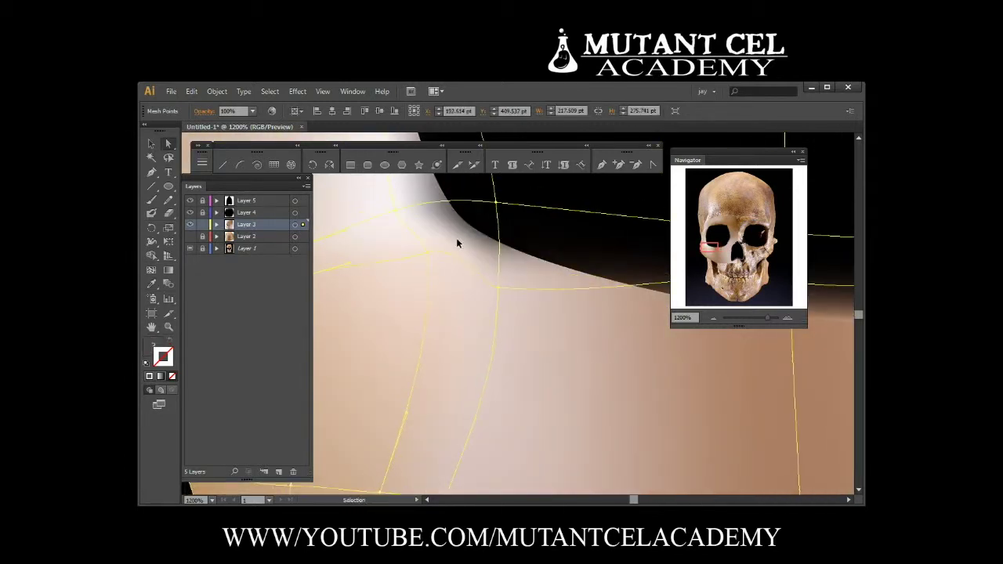
{"action": "left_click", "coordinate": [501, 235]}
{"action": "left_click_drag", "start_coordinate": [459, 216], "coordinate": [504, 291]}
{"action": "key", "text": "i"}
{"action": "left_click", "coordinate": [505, 301]}
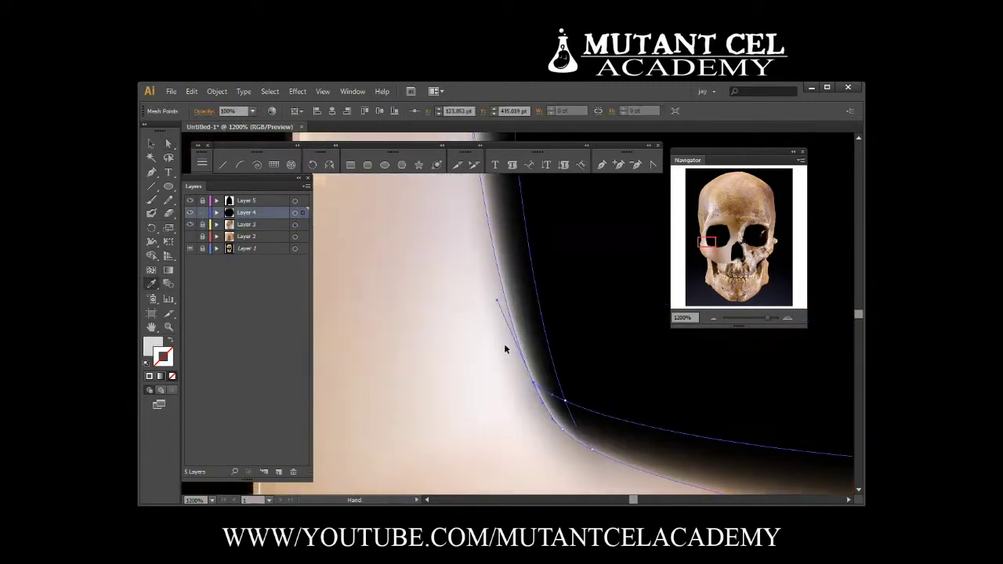
Sample a skin tone onto another mesh point near the socket edge.
{"action": "scroll", "coordinate": [505, 301], "scroll_direction": "up", "scroll_amount": 5}
{"action": "key", "text": "a"}
{"action": "left_click", "coordinate": [440, 293]}
{"action": "left_click", "coordinate": [495, 229]}
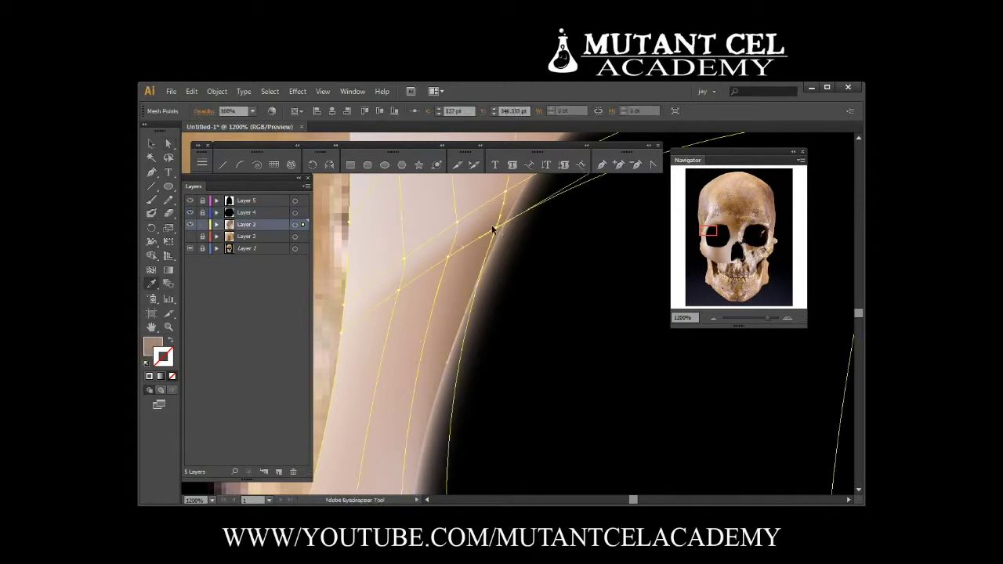
{"action": "left_click", "coordinate": [405, 255]}
{"action": "key", "text": "i"}
{"action": "left_click", "coordinate": [464, 242]}
Zoom out to the whole skull and show the forehead skin patch over it.
{"action": "scroll", "coordinate": [439, 255], "scroll_direction": "down", "scroll_amount": 3}
{"action": "scroll", "coordinate": [396, 317], "scroll_direction": "down", "scroll_amount": 3}
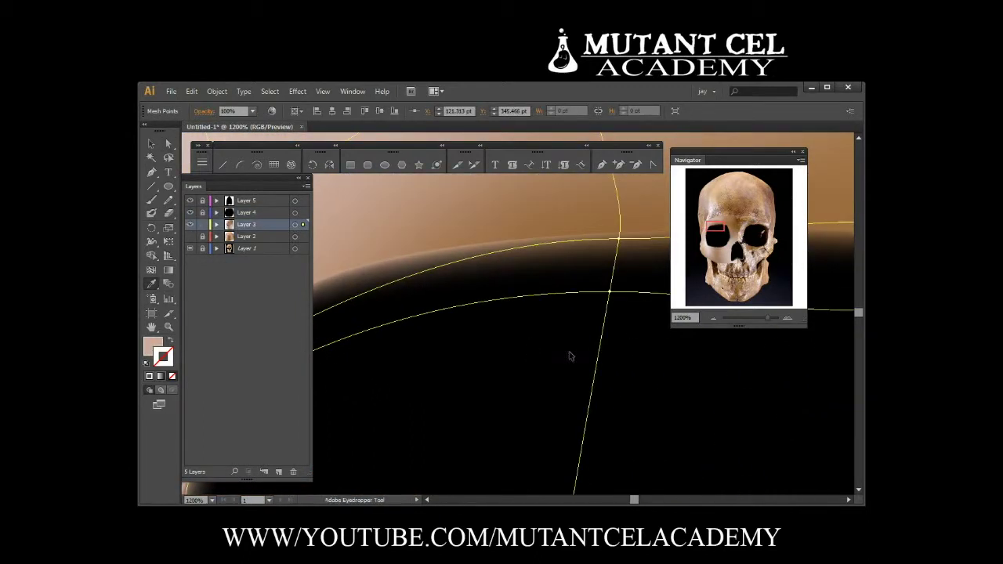
{"action": "key", "text": "ctrl+0"}
{"action": "key", "text": "v"}
{"action": "key", "text": "ctrl+shift+a"}
{"action": "left_click", "coordinate": [190, 237]}
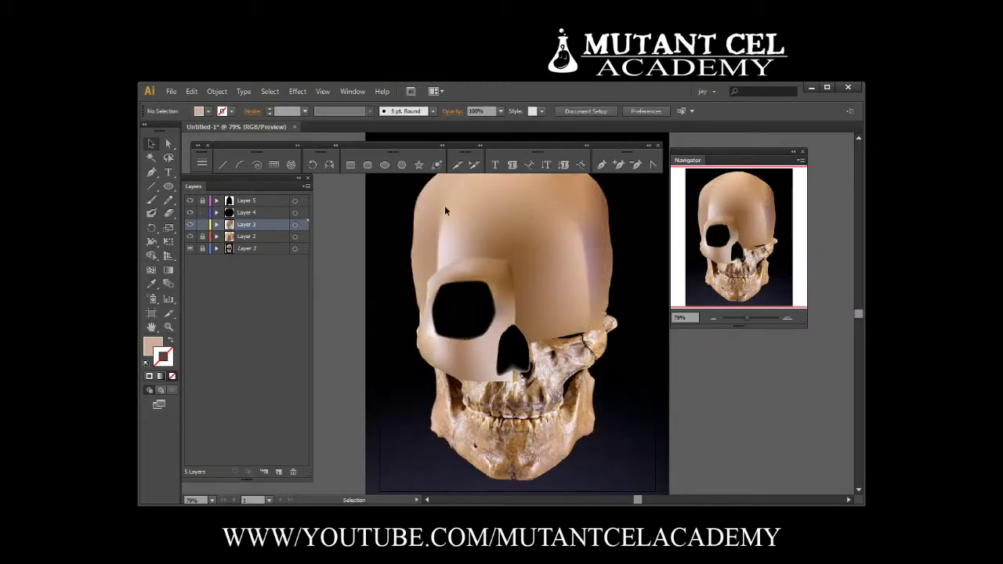
Duplicate the left eye-hole shape and place the copy over the right eye.
{"action": "left_click", "coordinate": [462, 309]}
{"action": "left_click", "coordinate": [191, 91]}
{"action": "left_click_drag", "start_coordinate": [462, 309], "coordinate": [563, 309]}
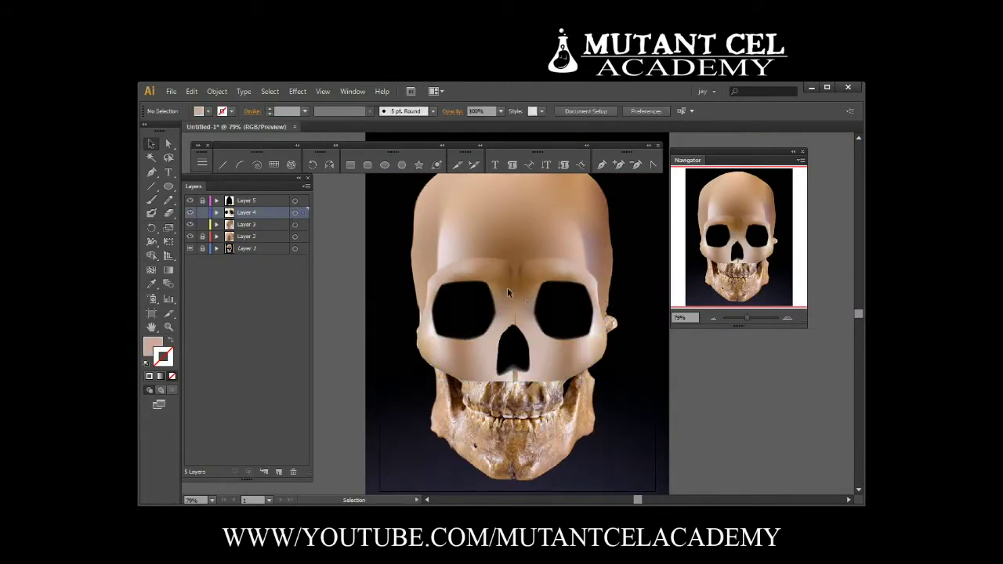
Give a brow mesh point green value 65, then sample a brown skin tone onto it.
{"action": "left_click", "coordinate": [537, 272]}
{"action": "scroll", "coordinate": [536, 265], "scroll_direction": "up", "scroll_amount": 6}
{"action": "key", "text": "a"}
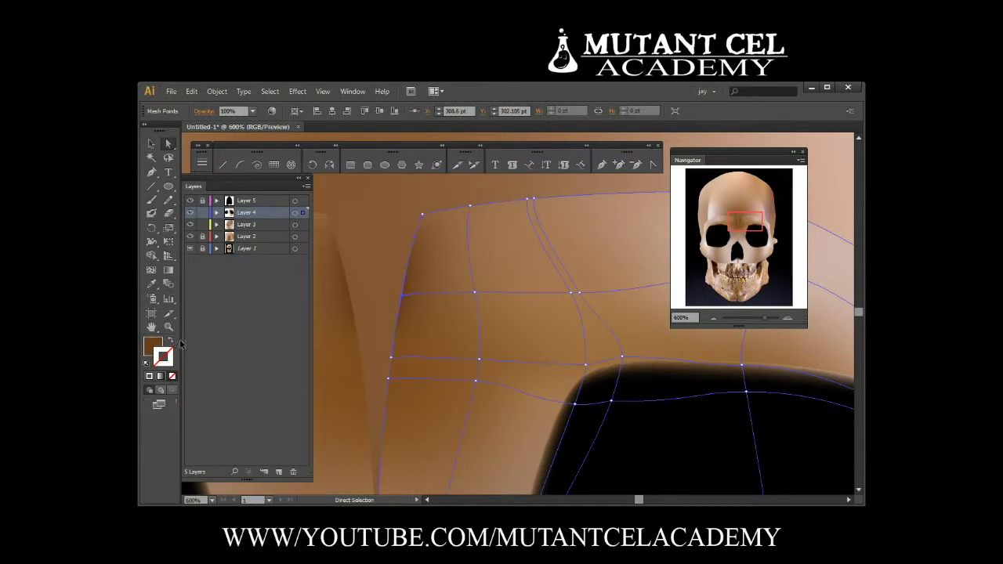
{"action": "left_click", "coordinate": [149, 348]}
{"action": "left_click_drag", "start_coordinate": [644, 205], "coordinate": [646, 205]}
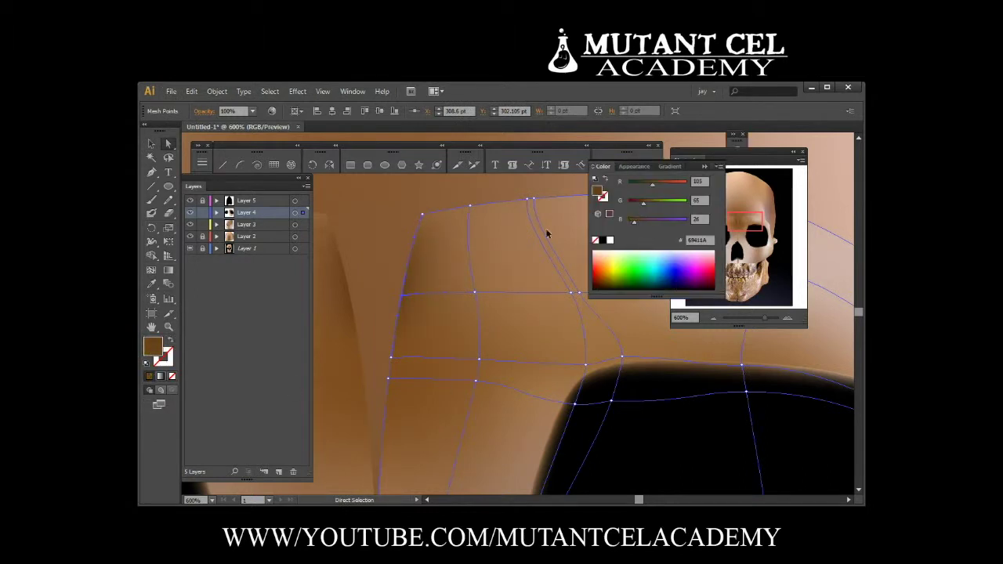
{"action": "key", "text": "i"}
{"action": "left_click", "coordinate": [421, 217]}
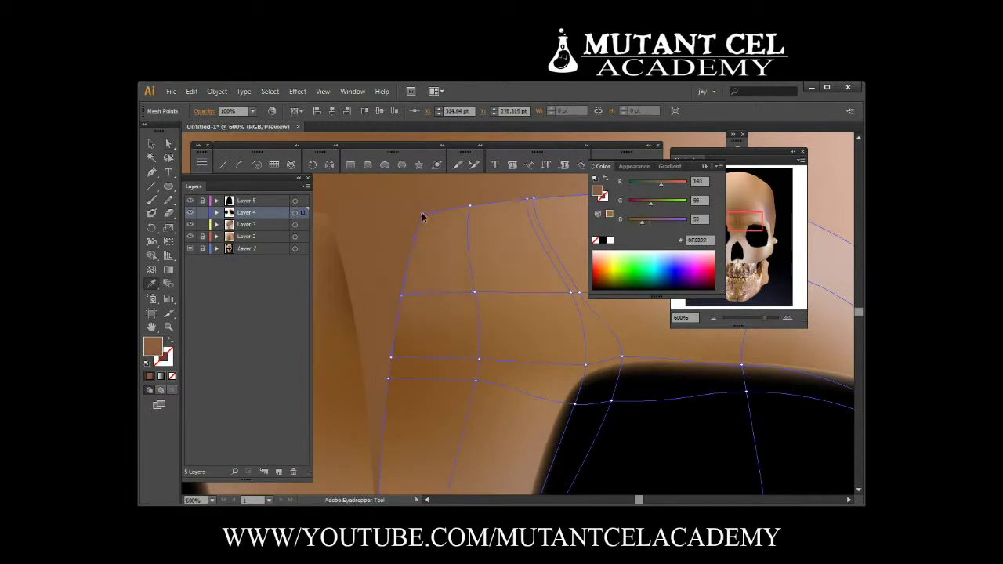
Switch the Color panel to HSB and raise brightness to lighten a brow mesh point.
{"action": "left_click", "coordinate": [718, 166]}
{"action": "left_click", "coordinate": [733, 196]}
{"action": "key", "text": "a"}
{"action": "left_click", "coordinate": [401, 295]}
{"action": "left_click_drag", "start_coordinate": [659, 222], "coordinate": [657, 225]}
{"action": "left_click_drag", "start_coordinate": [668, 166], "coordinate": [632, 186]}
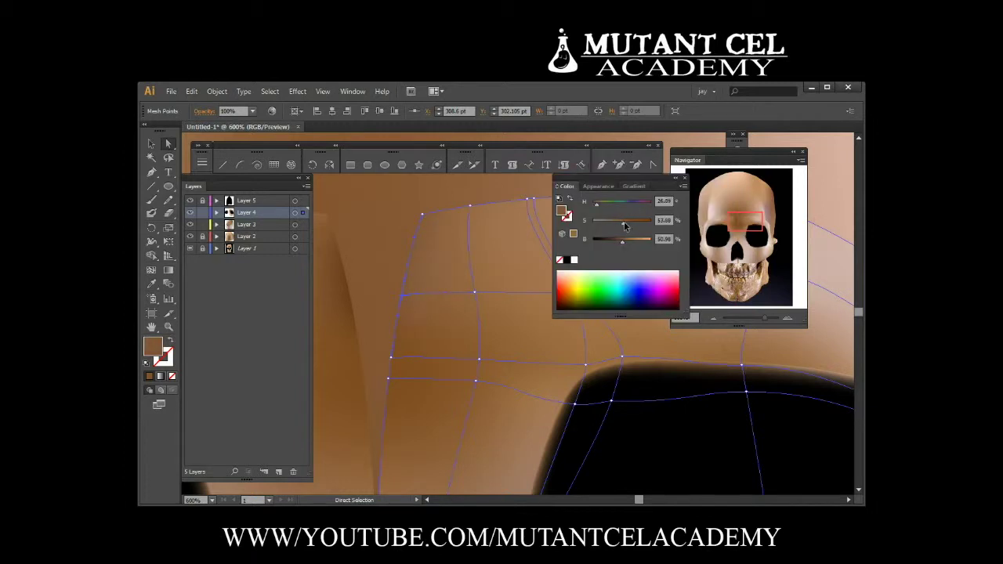
{"action": "left_click_drag", "start_coordinate": [625, 246], "coordinate": [627, 244]}
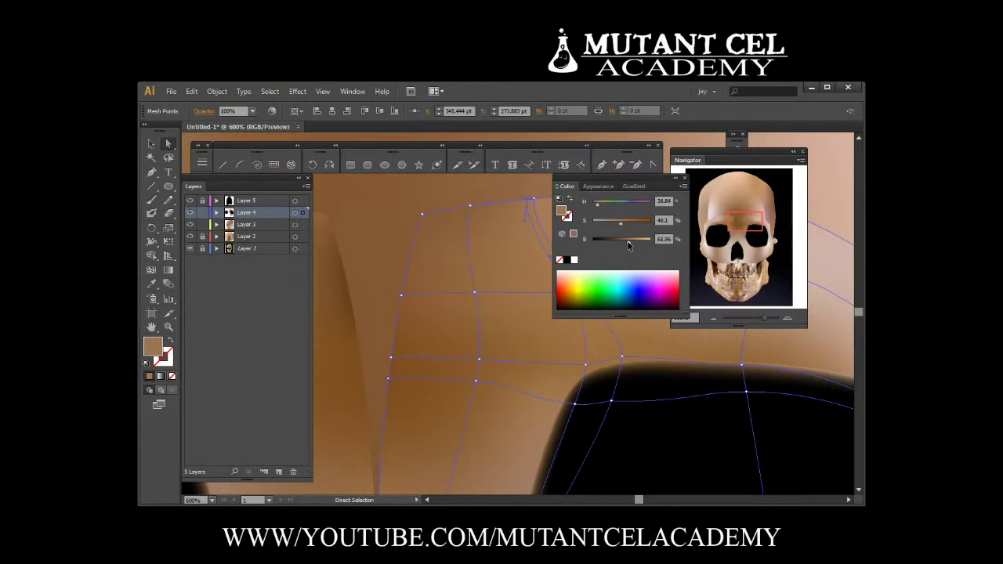
{"action": "left_click", "coordinate": [529, 329]}
{"action": "scroll", "coordinate": [528, 330], "scroll_direction": "down", "scroll_amount": 3, "text": "alt"}
{"action": "key", "text": "ctrl+a"}
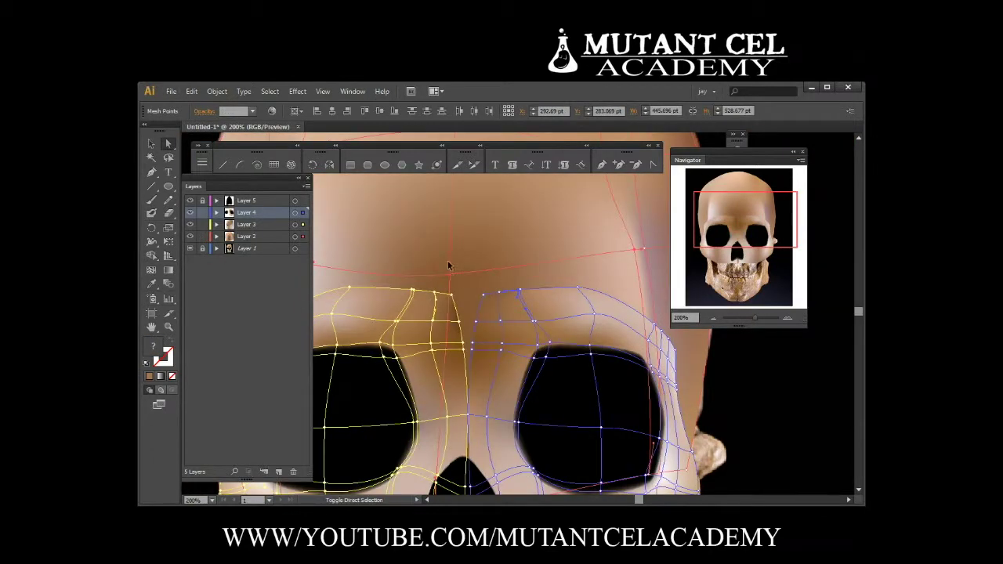
Drag a right eye-socket mesh point outward to reshape the shading where it meets the brow.
{"action": "key", "text": "i"}
{"action": "key", "text": "a"}
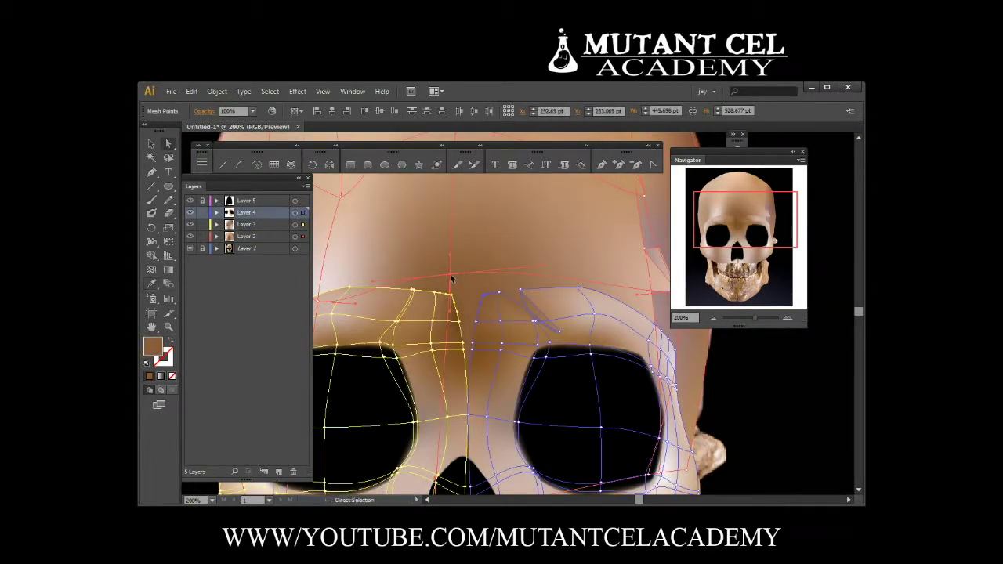
{"action": "left_click", "coordinate": [451, 314]}
{"action": "left_click", "coordinate": [451, 298]}
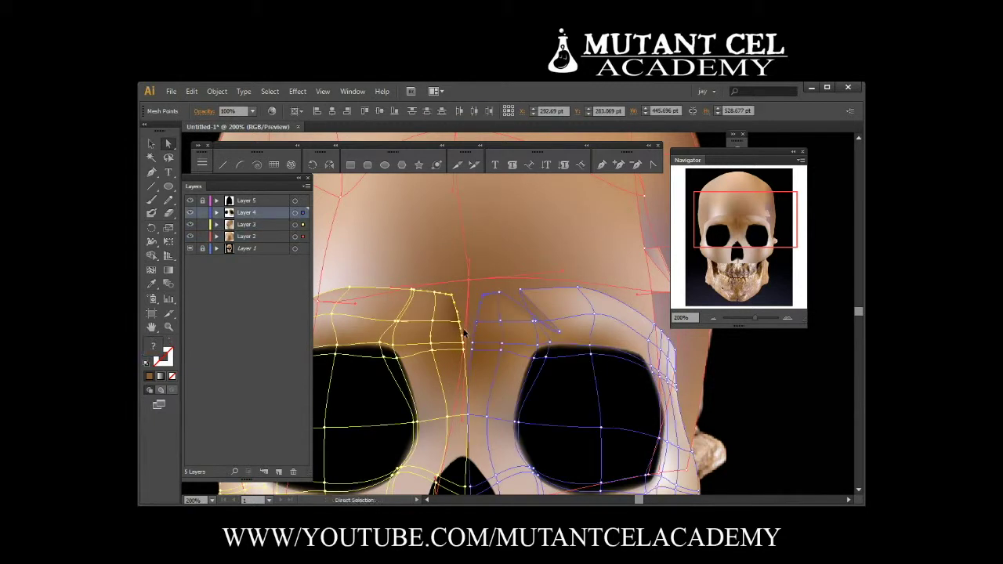
{"action": "left_click", "coordinate": [435, 317]}
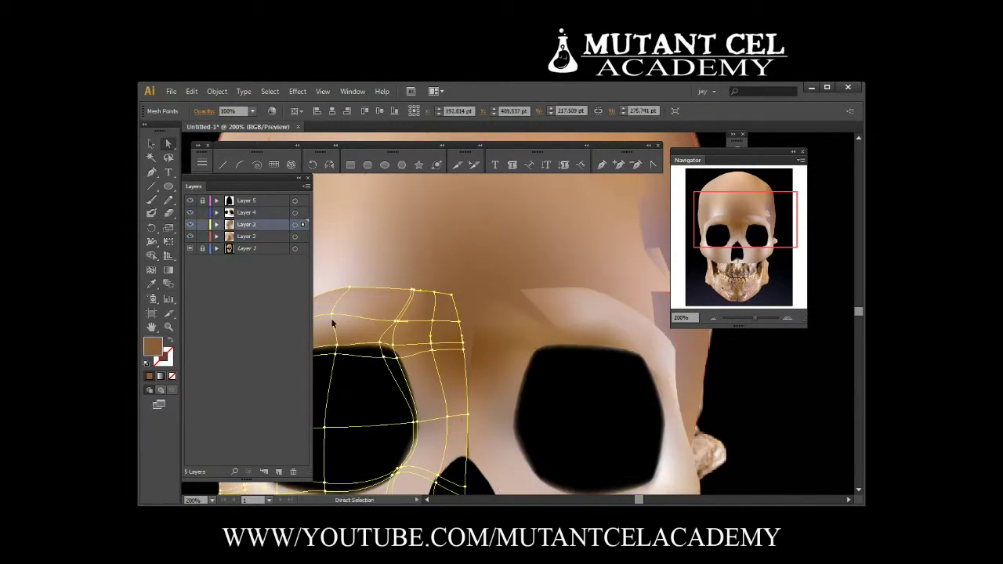
{"action": "left_click", "coordinate": [327, 314]}
{"action": "key", "text": "i"}
{"action": "key", "text": "a"}
{"action": "left_click", "coordinate": [420, 302]}
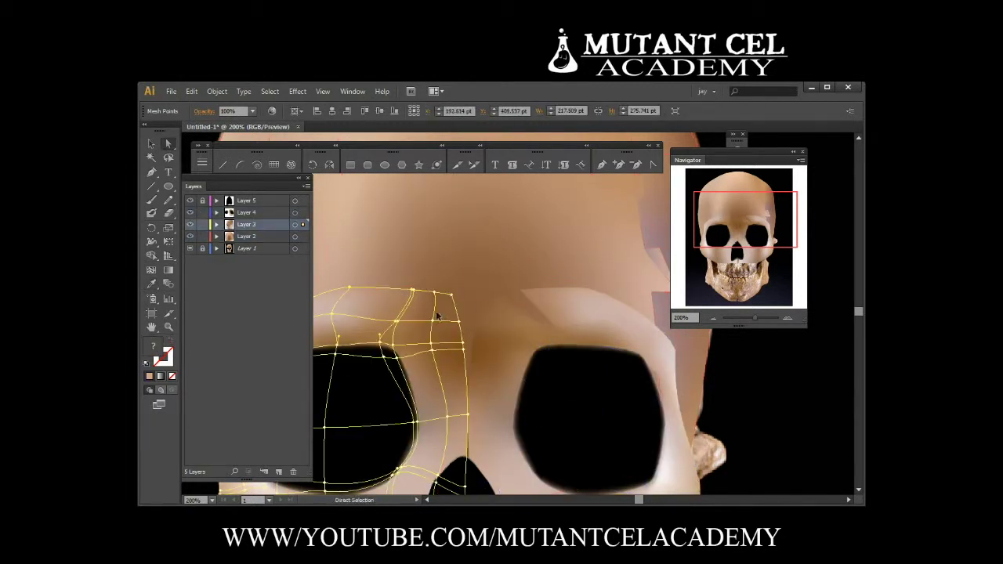
{"action": "left_click", "coordinate": [488, 289]}
{"action": "mouse_move", "coordinate": [492, 290]}
{"action": "left_mouse_down"}
{"action": "mouse_move", "coordinate": [542, 322]}
{"action": "mouse_move", "coordinate": [530, 293]}
{"action": "left_mouse_up"}
Select the whole right eye-socket mesh and zoom out to check the full skull.
{"action": "key", "text": "ctrl+shift+a"}
{"action": "left_click", "coordinate": [530, 313]}
{"action": "key", "text": "v"}
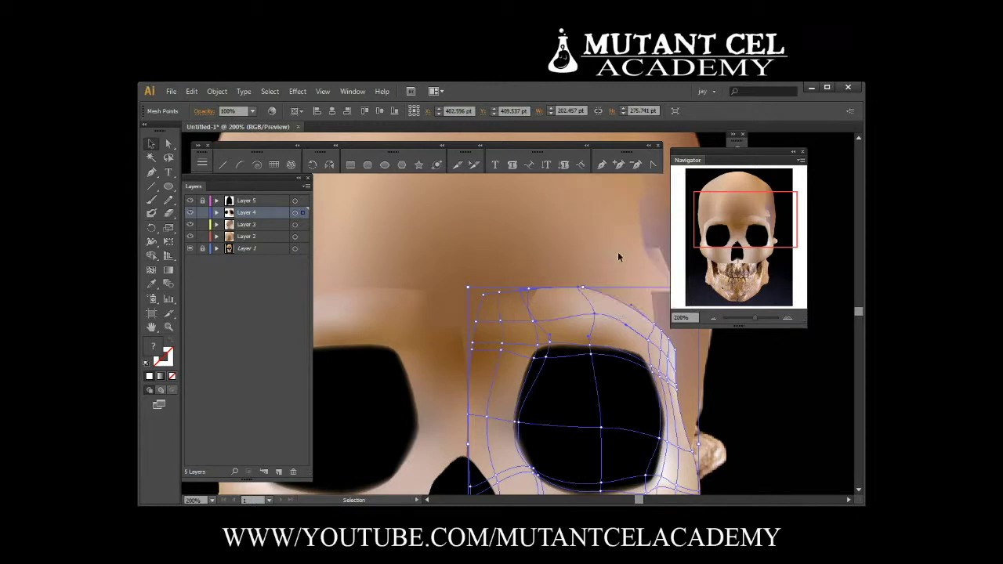
{"action": "key", "text": "Delete"}
{"action": "left_click", "coordinate": [192, 91]}
{"action": "left_click", "coordinate": [235, 130]}
{"action": "key", "text": "ctrl+0"}
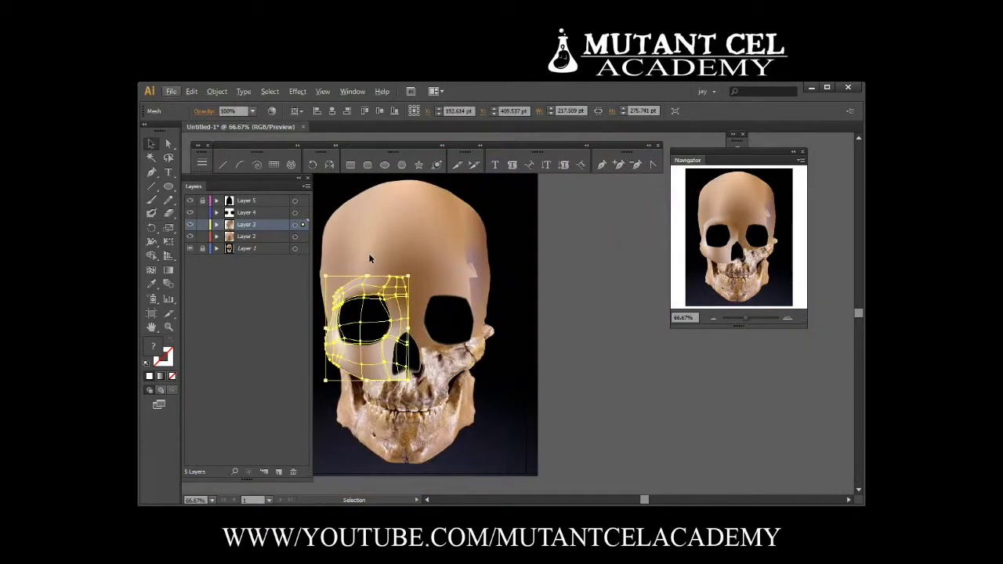